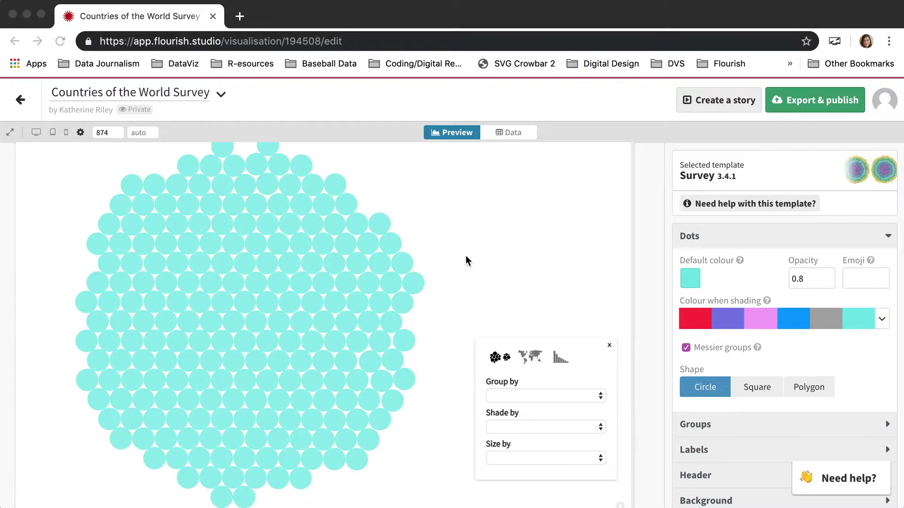
# Open the Group by dropdown in the survey chart's control panel.
pyautogui.scroll(1, 465, 255)
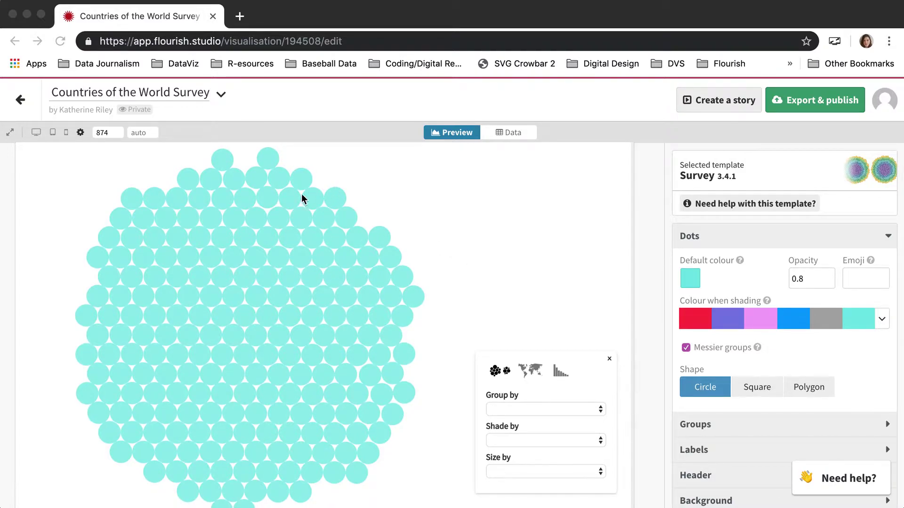
pyautogui.click(441, 229)
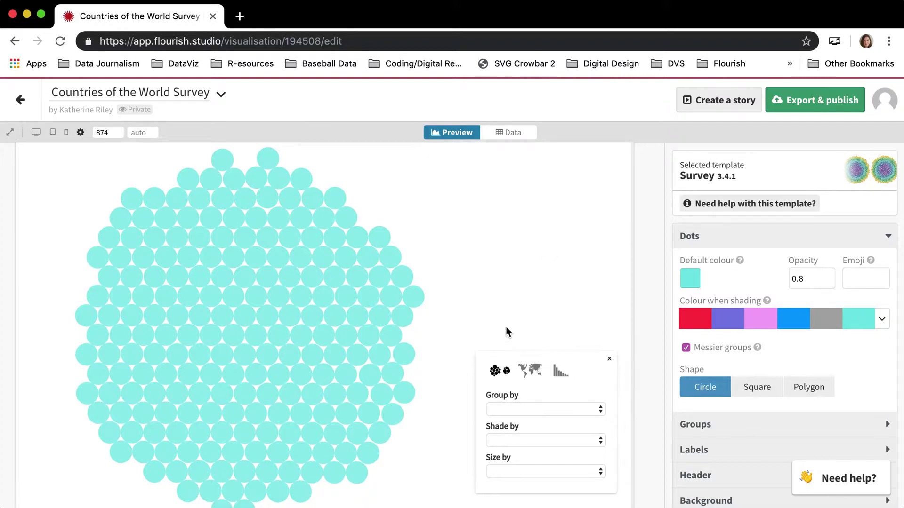
pyautogui.moveTo(422, 297)
pyautogui.click(507, 409)
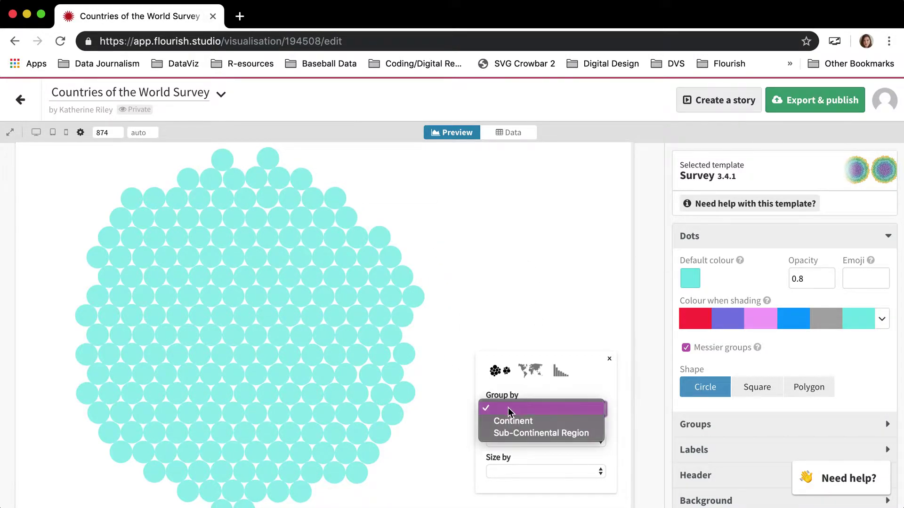
# Set both Group by and Shade by to Continent.
pyautogui.click(509, 284)
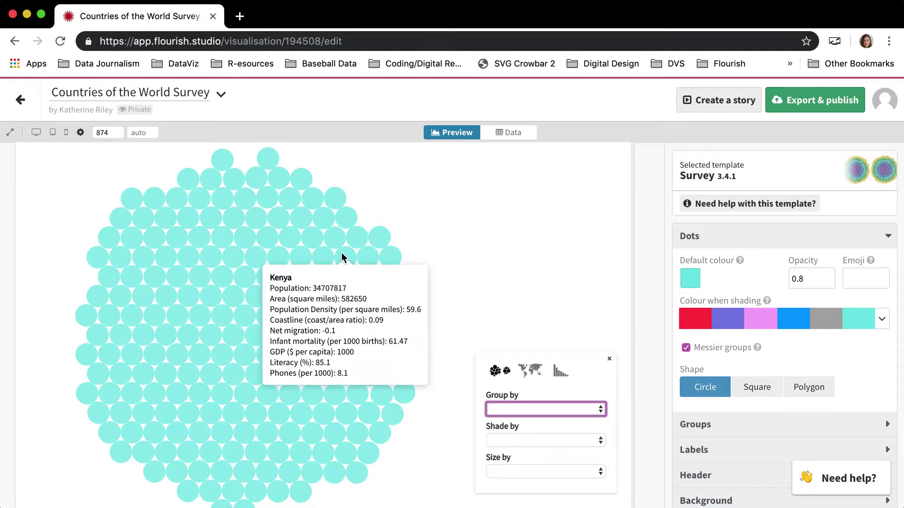
pyautogui.click(527, 413)
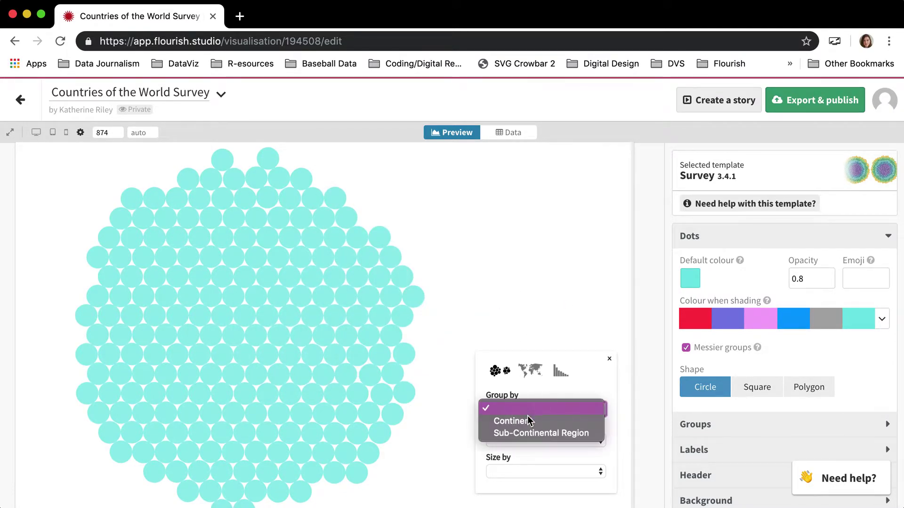
pyautogui.click(526, 419)
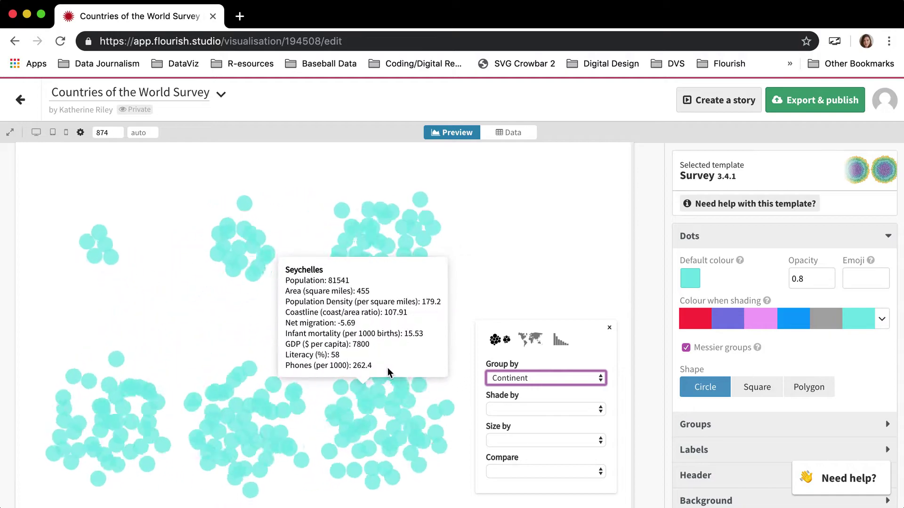
pyautogui.click(523, 410)
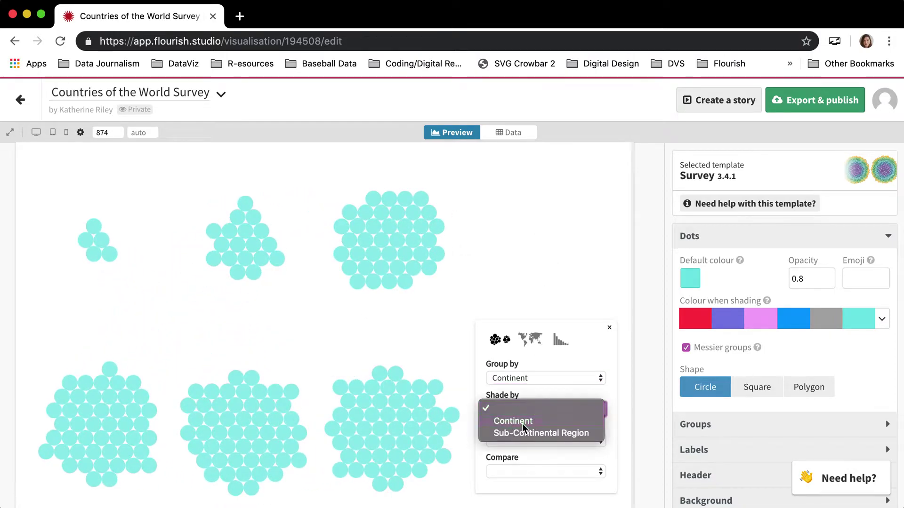
pyautogui.click(522, 423)
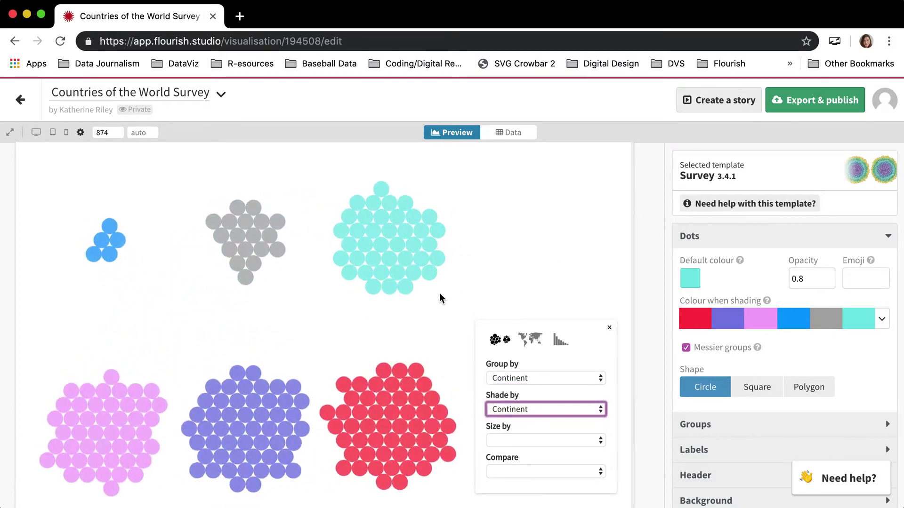
pyautogui.moveTo(374, 227)
pyautogui.moveTo(247, 238)
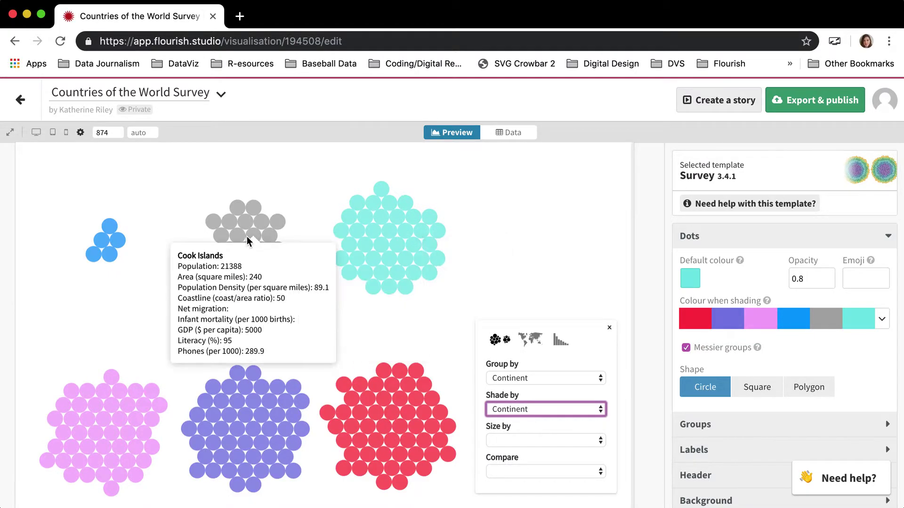
pyautogui.moveTo(114, 237)
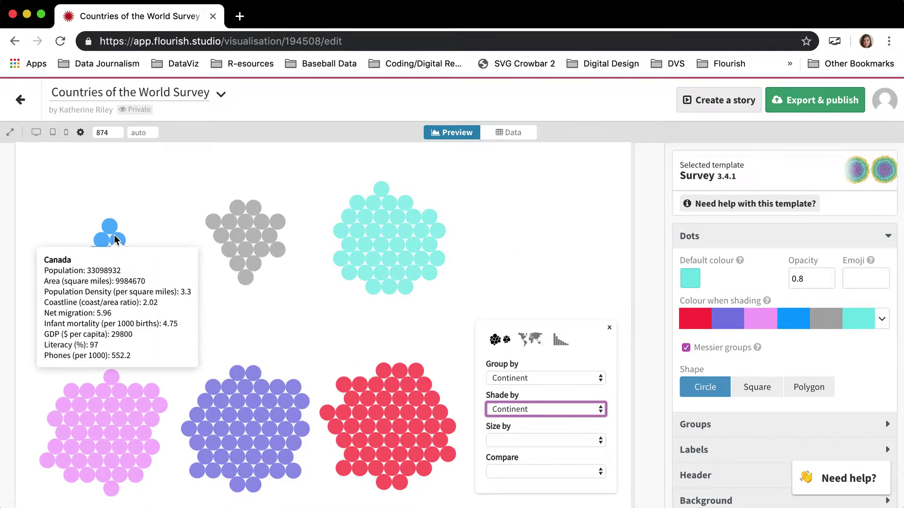
pyautogui.moveTo(100, 422)
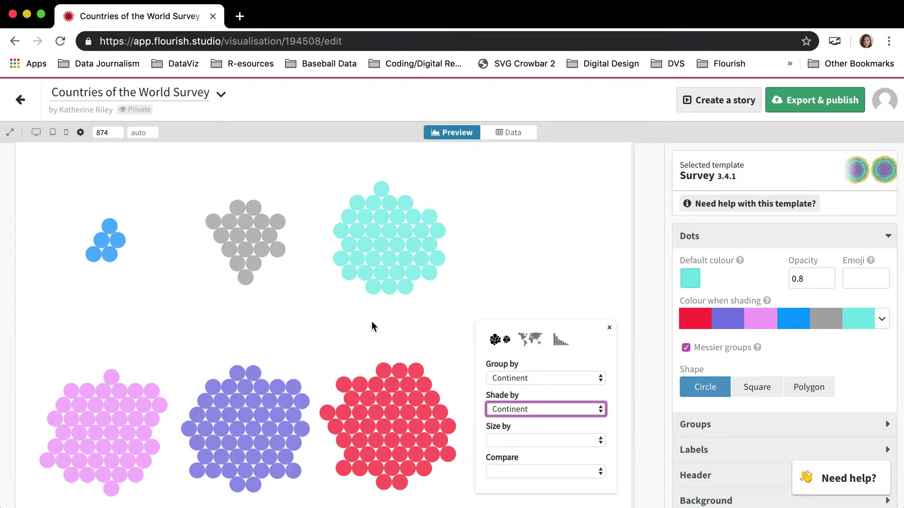
pyautogui.scroll(-1, 372, 326)
# Open the chart's public URL from Export & publish in a new tab, then return to the editor.
pyautogui.click(836, 101)
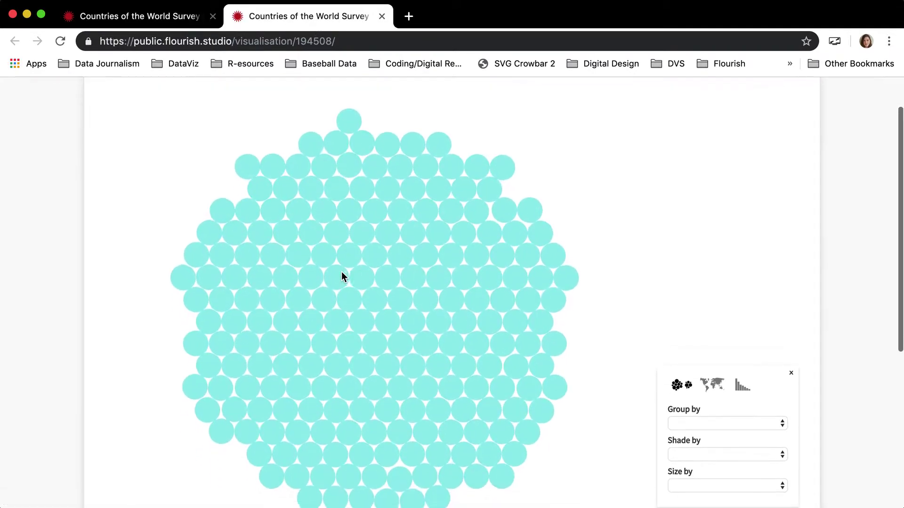
pyautogui.scroll(2, 341, 272)
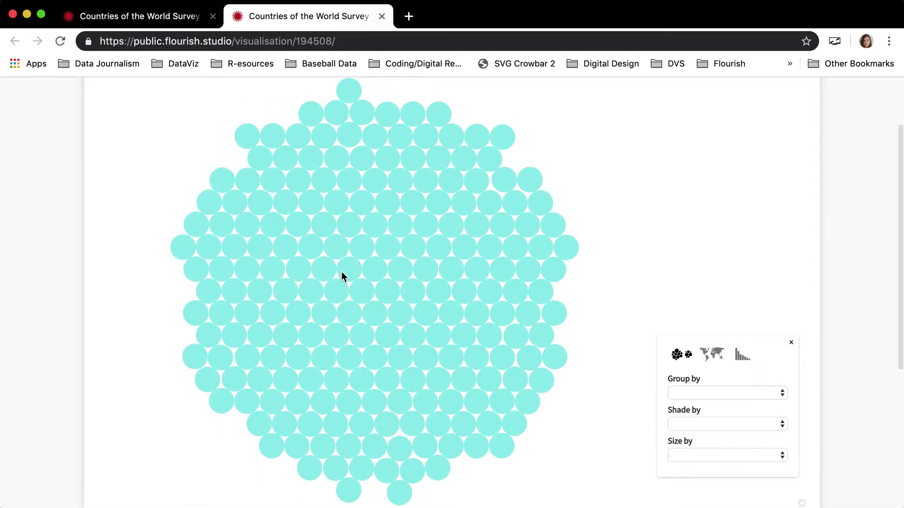
pyautogui.scroll(1, 301, 150)
pyautogui.scroll(-2, 301, 155)
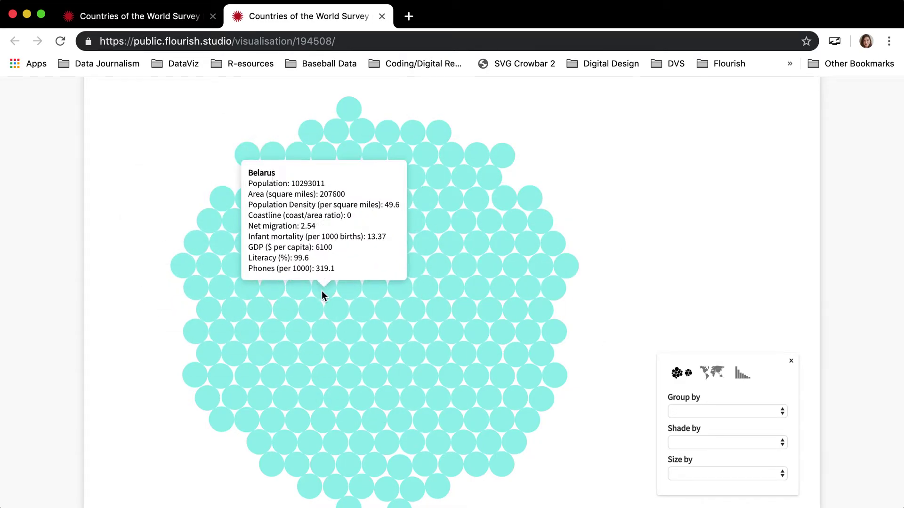
pyautogui.scroll(-1, 321, 289)
pyautogui.scroll(1, 321, 290)
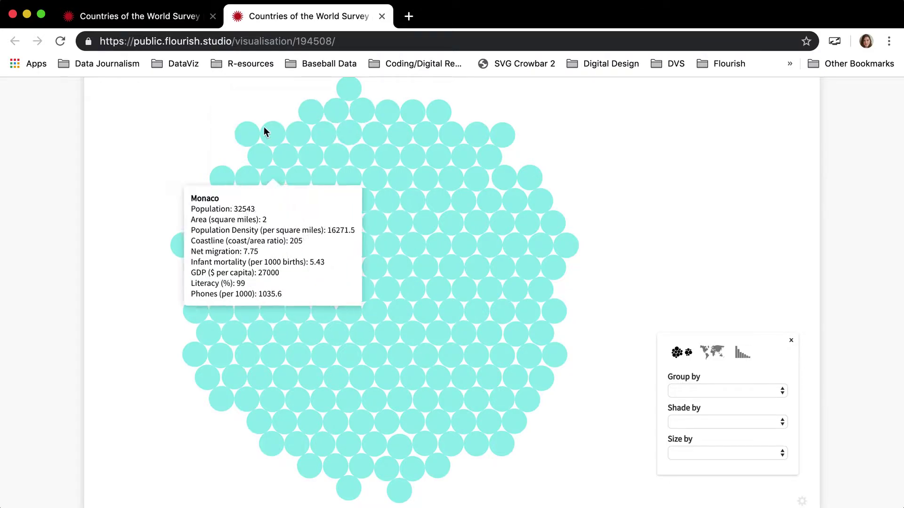
pyautogui.click(181, 23)
pyautogui.click(559, 175)
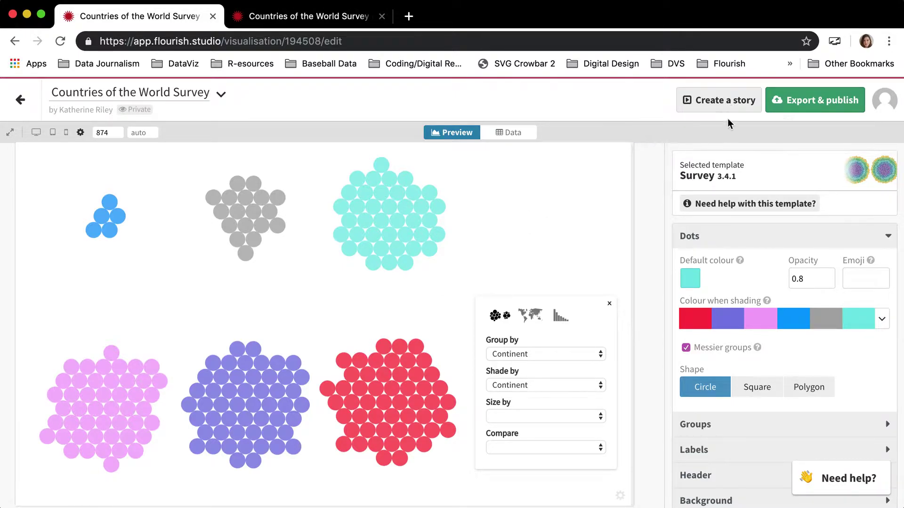
# Create a new story from the survey chart.
pyautogui.click(731, 101)
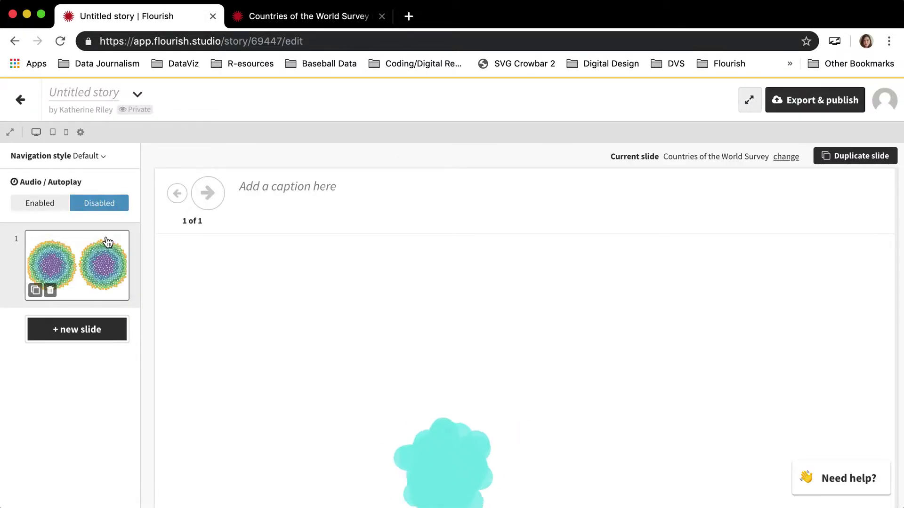
pyautogui.scroll(-4, 299, 369)
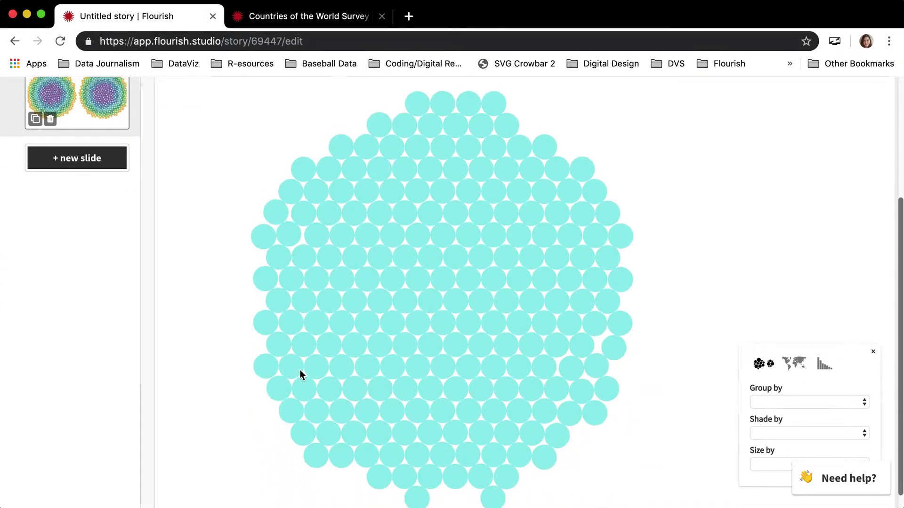
pyautogui.moveTo(276, 262)
pyautogui.scroll(4, 276, 262)
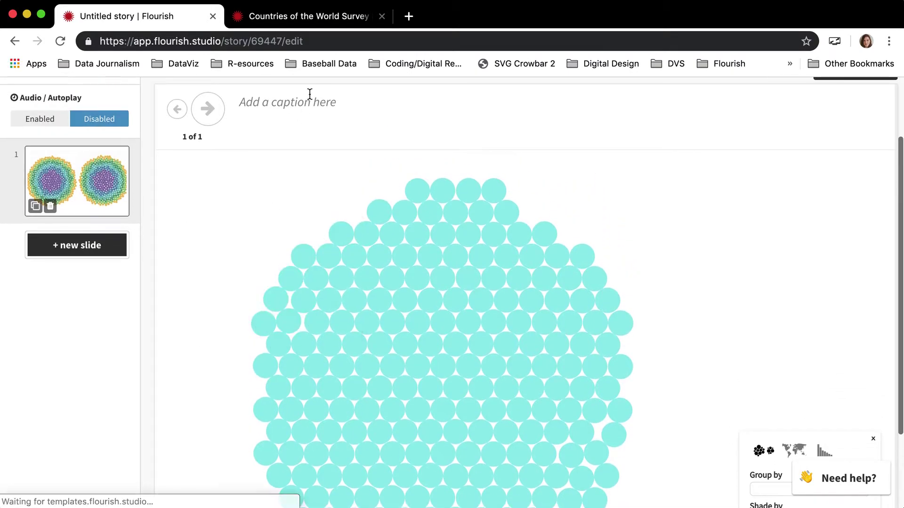
pyautogui.scroll(-4, 304, 238)
pyautogui.scroll(4, 303, 240)
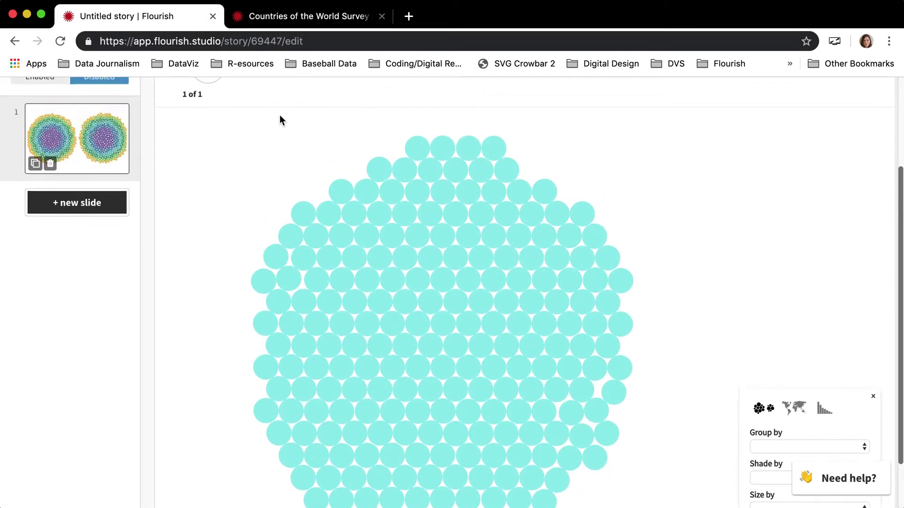
# Caption slide 1 'These are the countries in the world. Each dot represents one country.'.
pyautogui.click(280, 101)
pyautogui.write('These are th')
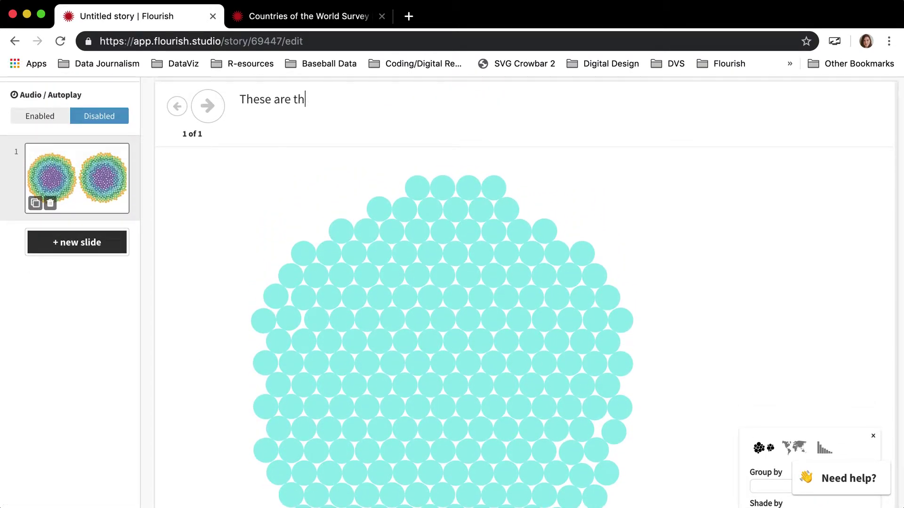
pyautogui.write('e countries in the ')
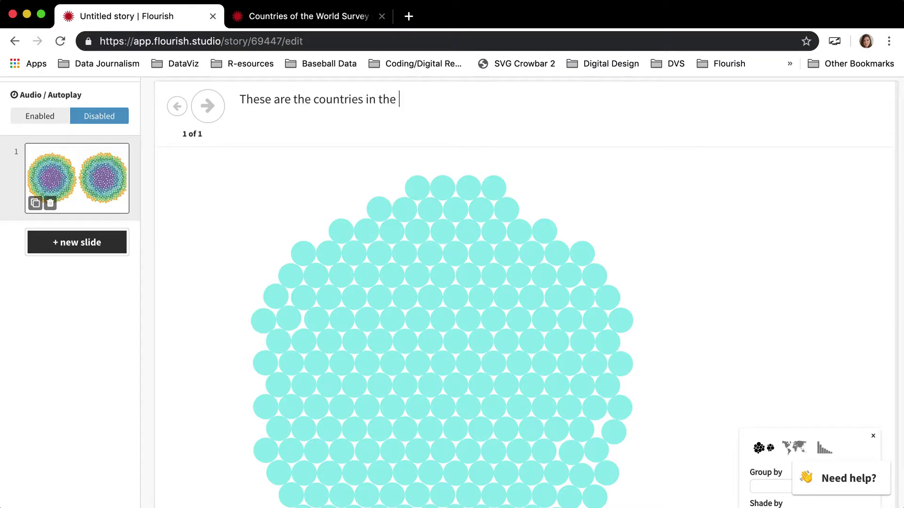
pyautogui.write('world. Each dot ')
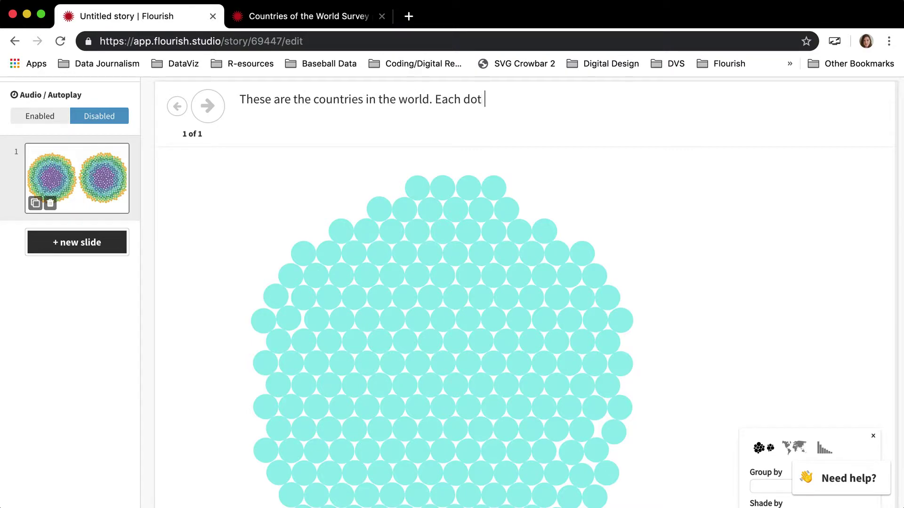
pyautogui.write('represents one oc')
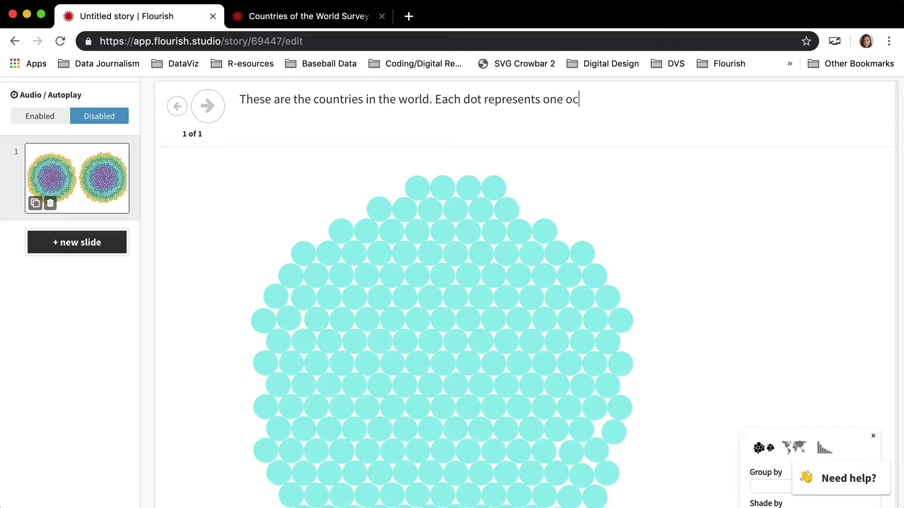
pyautogui.write('untr')
pyautogui.press('BackSpace')
pyautogui.press('BackSpace')
pyautogui.press('BackSpace')
pyautogui.press('BackSpace')
pyautogui.write('untr')
# Duplicate slide 1 as slide 2, grouping and shading its dots by Continent.
pyautogui.click(35, 203)
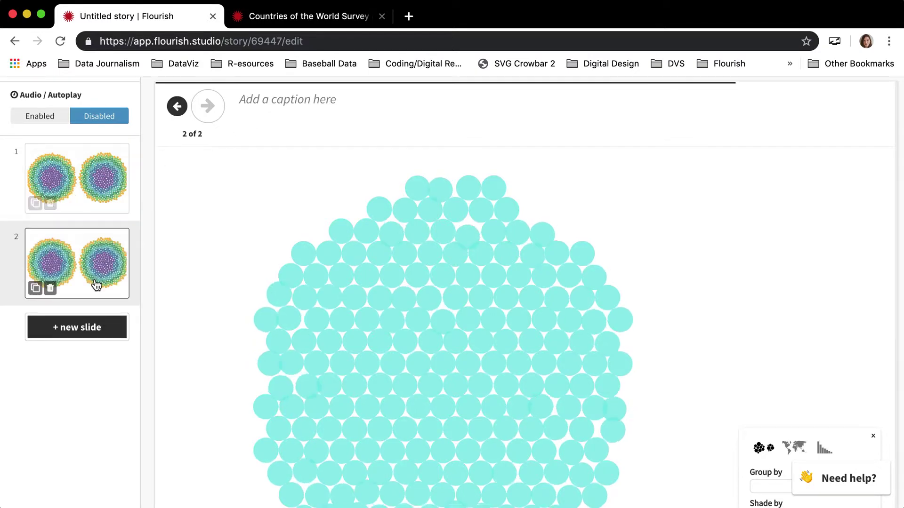
pyautogui.scroll(-3, 494, 276)
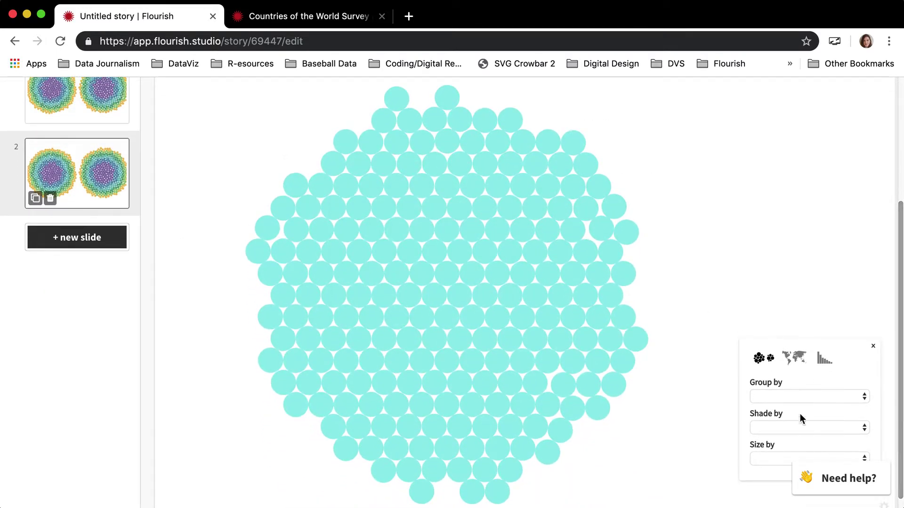
pyautogui.click(787, 394)
pyautogui.click(786, 408)
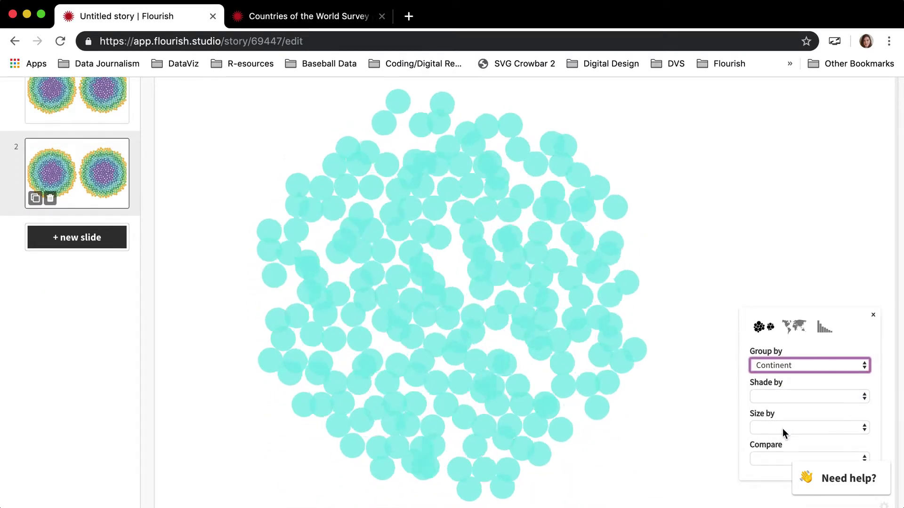
pyautogui.click(772, 399)
pyautogui.click(775, 409)
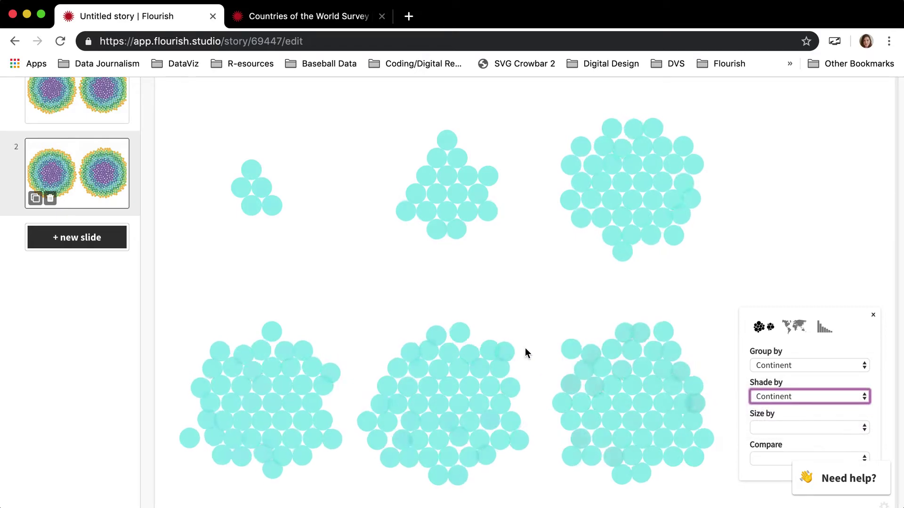
pyautogui.scroll(3, 442, 246)
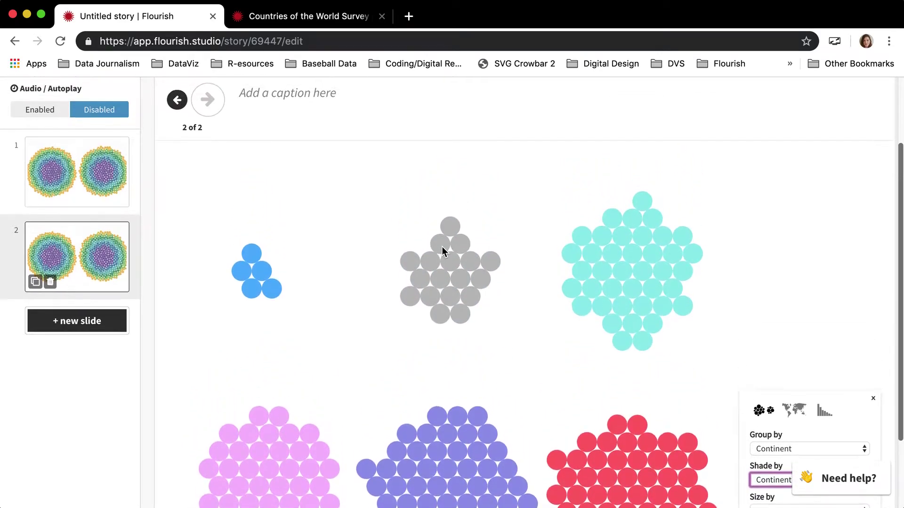
pyautogui.scroll(-2, 442, 247)
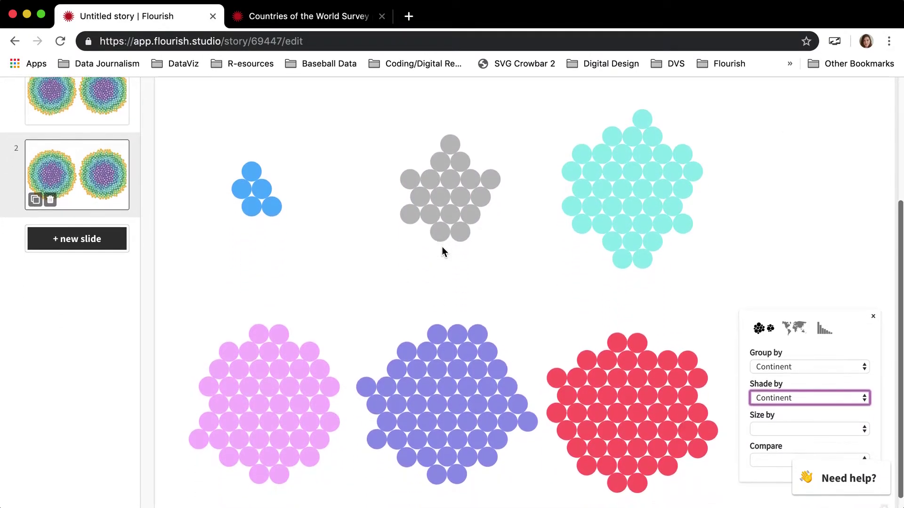
pyautogui.scroll(4, 442, 247)
# Caption slide 2 'Here are the countries grouped and shaded by continent. You can see North America has the fewest number of countries.'.
pyautogui.click(315, 105)
pyautogui.write('Here ')
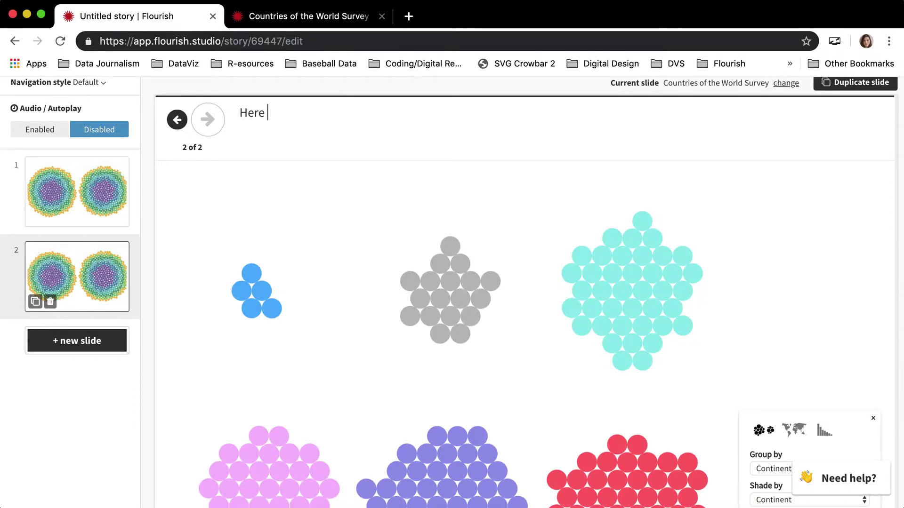
pyautogui.write('are the countries ')
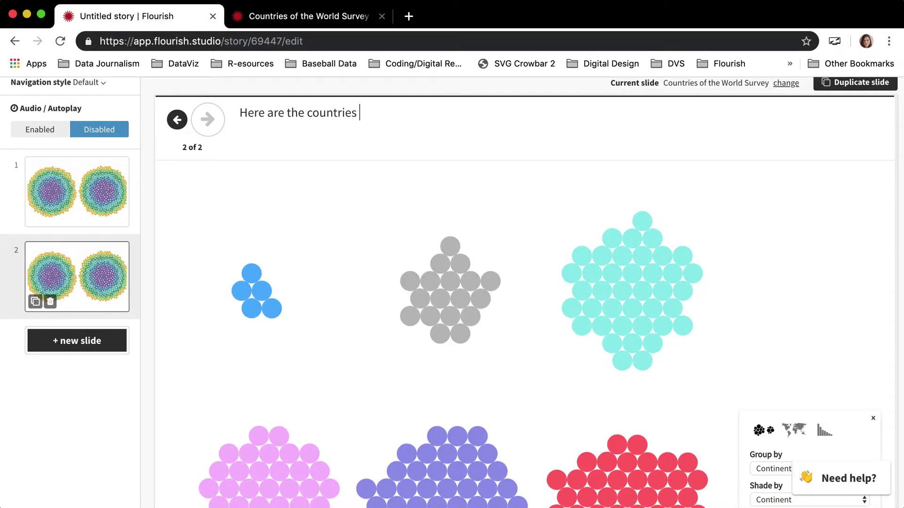
pyautogui.write('grouped and c')
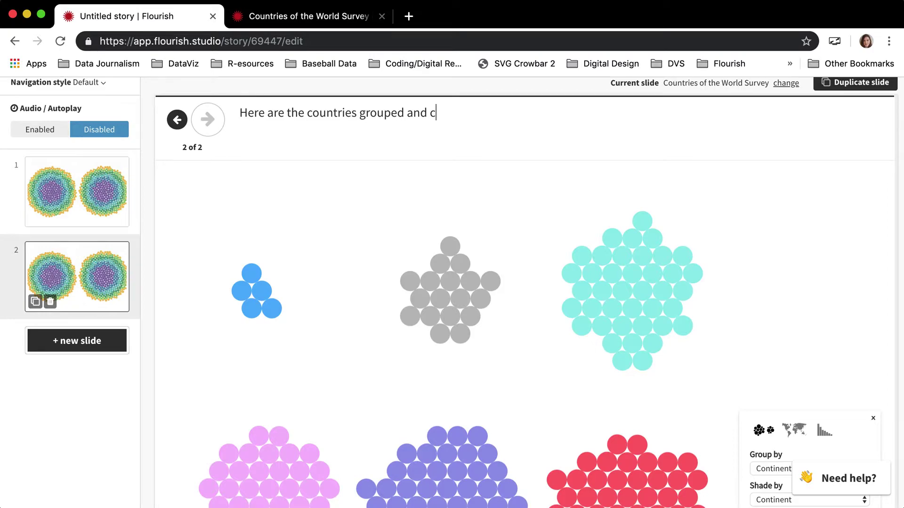
pyautogui.press('BackSpace')
pyautogui.write('shaded by continent. You can see ')
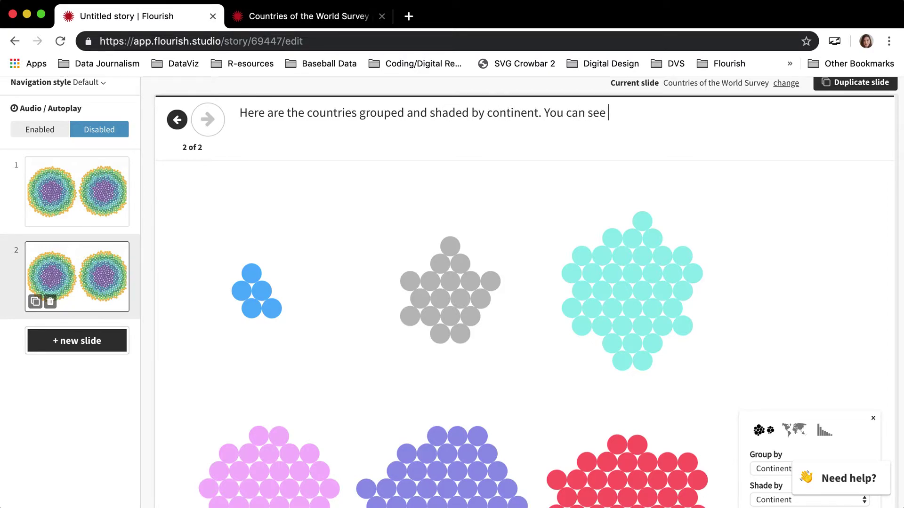
pyautogui.write('North America has the ')
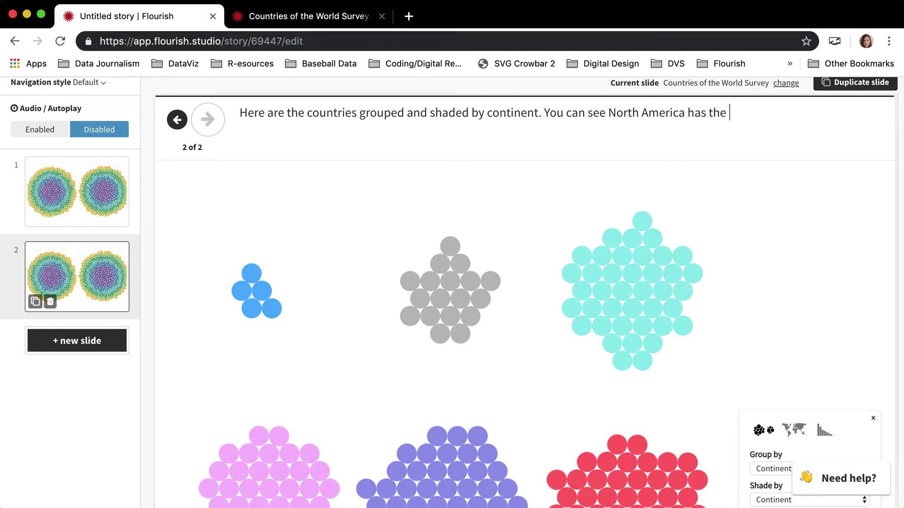
pyautogui.write('fewest number of ')
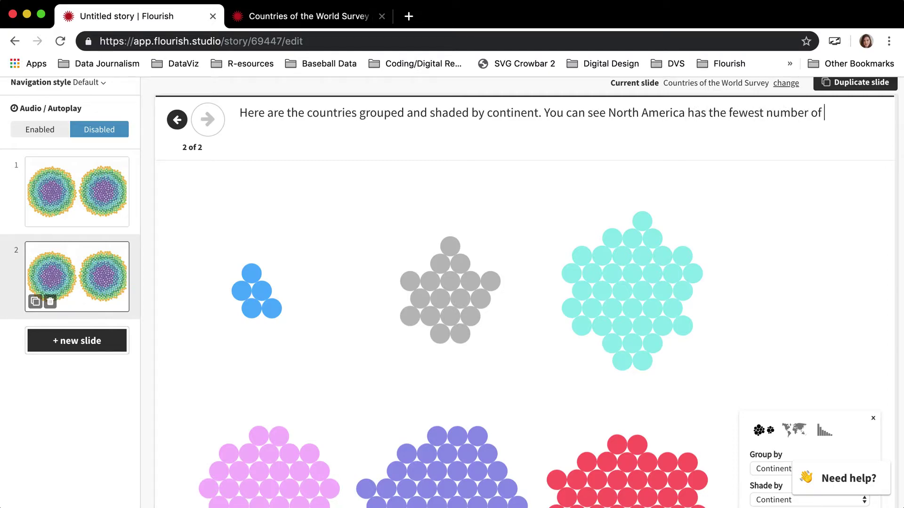
pyautogui.write('countries.')
# Duplicate slide 2 as slide 3, keeping Continent shading and sizing bubbles by Population.
pyautogui.click(36, 301)
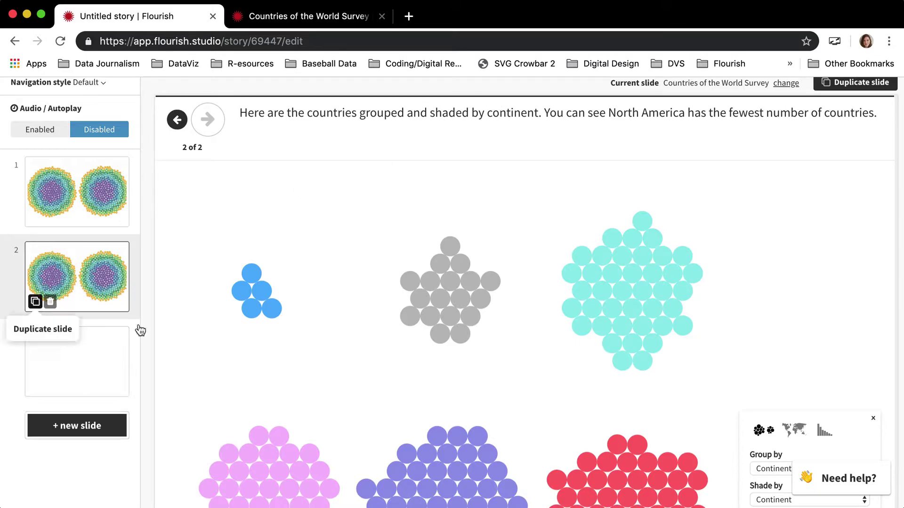
pyautogui.scroll(-5, 303, 380)
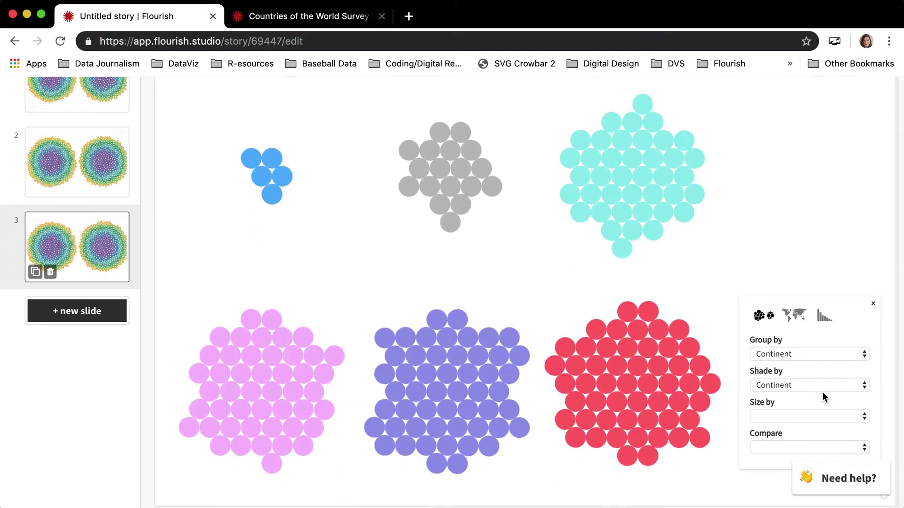
pyautogui.click(819, 389)
pyautogui.click(819, 388)
pyautogui.click(807, 417)
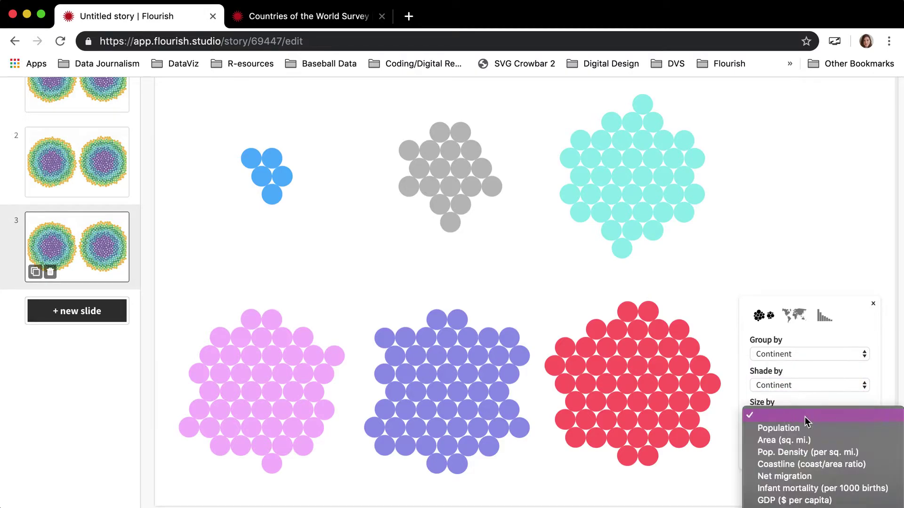
pyautogui.click(802, 430)
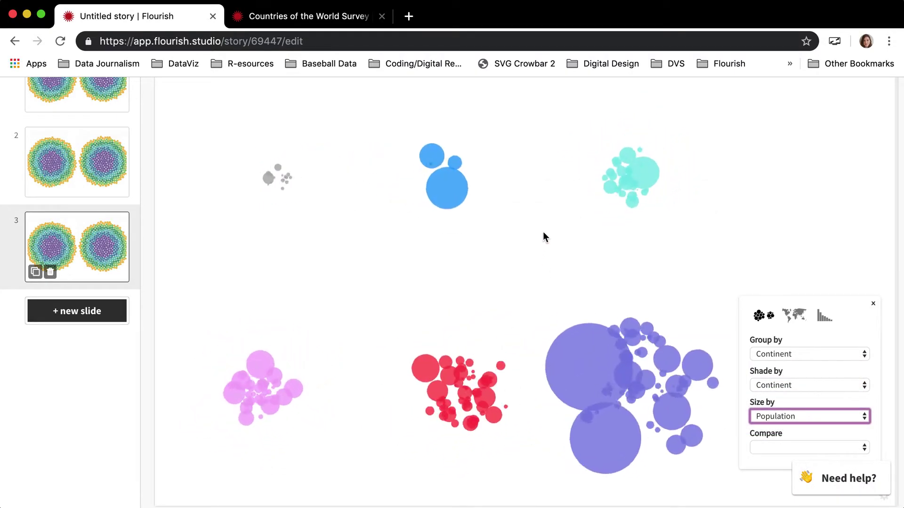
pyautogui.scroll(1, 541, 232)
pyautogui.moveTo(596, 374)
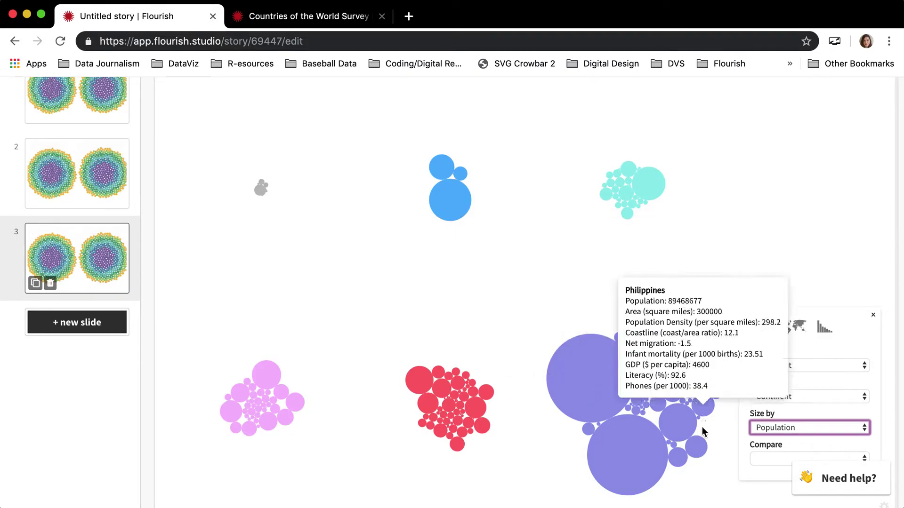
pyautogui.moveTo(626, 386)
pyautogui.scroll(5, 564, 301)
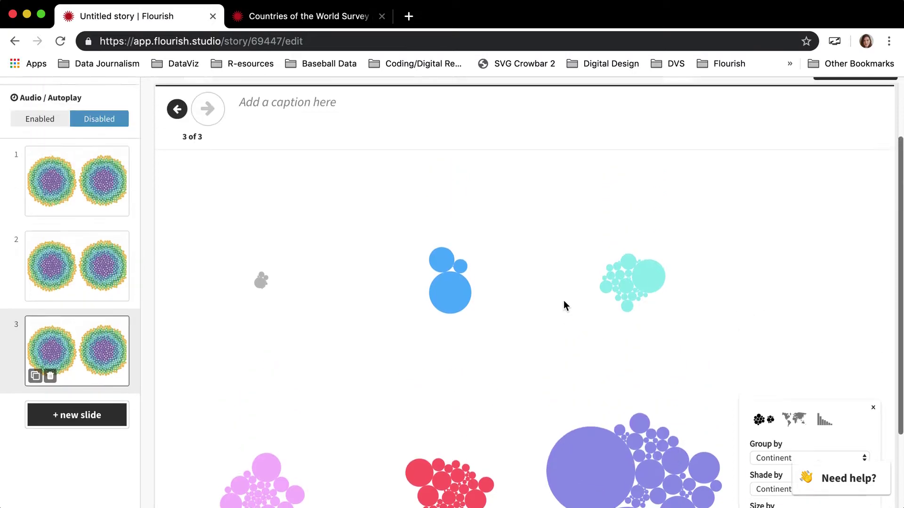
# Caption slide 3 'Asia has both a large number of countries, as well as the countries with the largest population'.
pyautogui.click(432, 115)
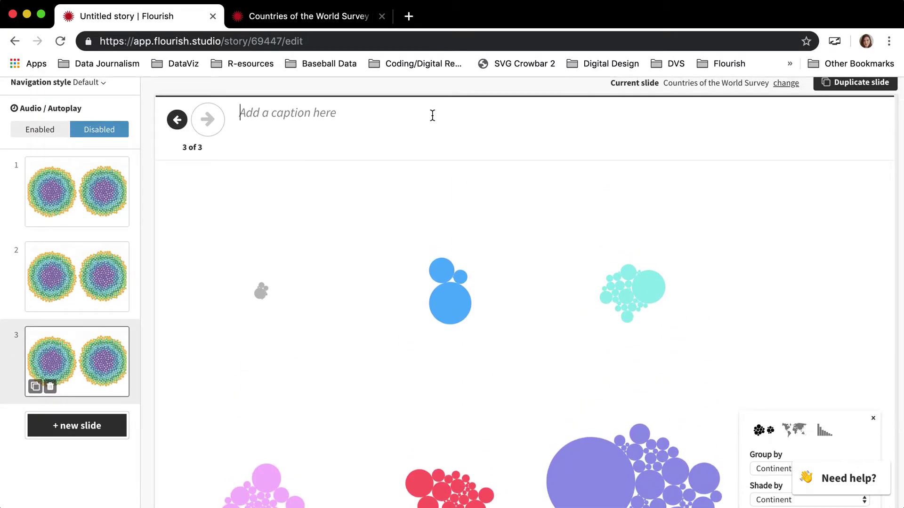
pyautogui.scroll(-2, 420, 258)
pyautogui.write('Asia has')
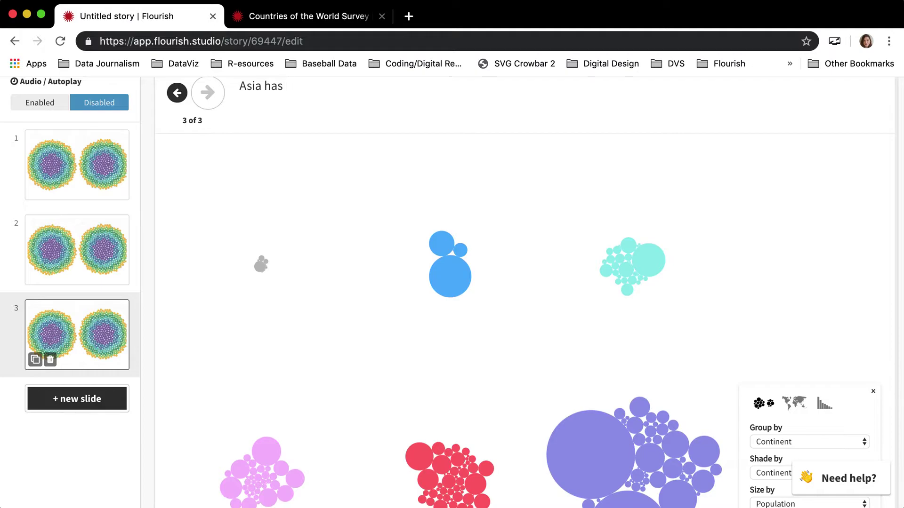
pyautogui.write(' both the ')
pyautogui.write(' large numebr of co')
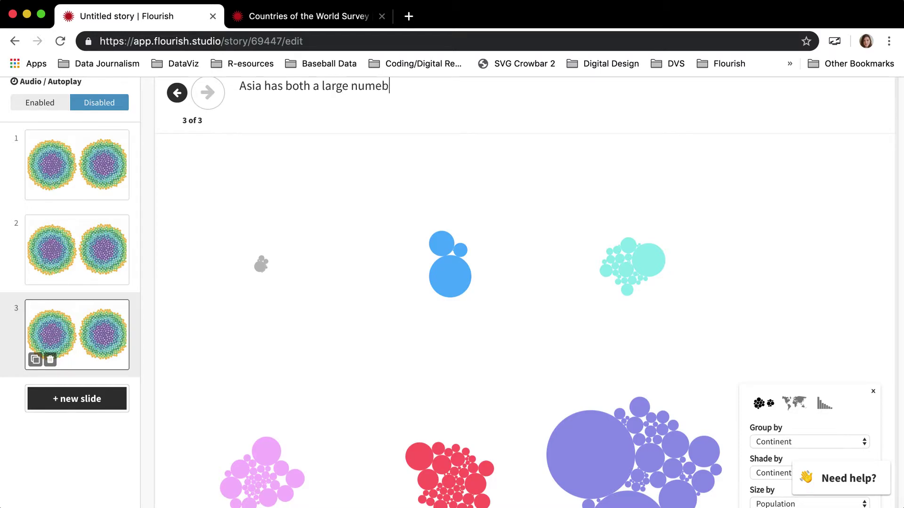
pyautogui.press('BackSpace')
pyautogui.press('BackSpace')
pyautogui.press('BackSpace')
pyautogui.click(420, 257)
pyautogui.click(411, 86)
pyautogui.press('BackSpace')
pyautogui.press('BackSpace')
pyautogui.press('BackSpace')
pyautogui.write('ber of countries, as')
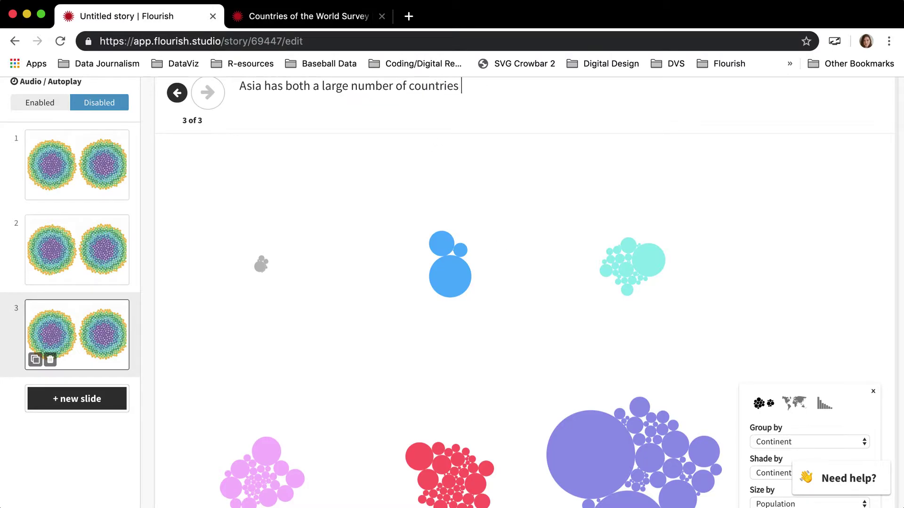
pyautogui.press('BackSpace')
pyautogui.write('well as a')
pyautogui.press('BackSpace')
pyautogui.write('coutnries')
pyautogui.press('BackSpace')
pyautogui.press('BackSpace')
pyautogui.write('ntries')
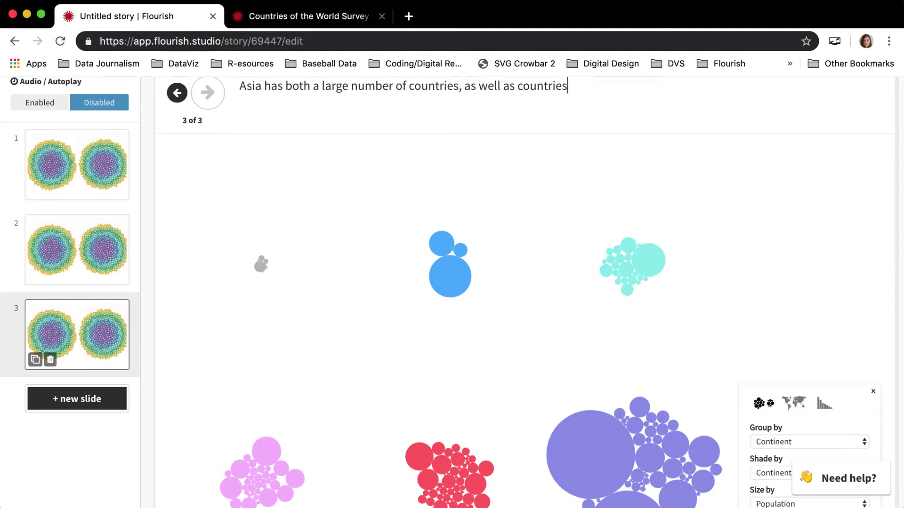
pyautogui.click(517, 86)
pyautogui.write('the countries ')
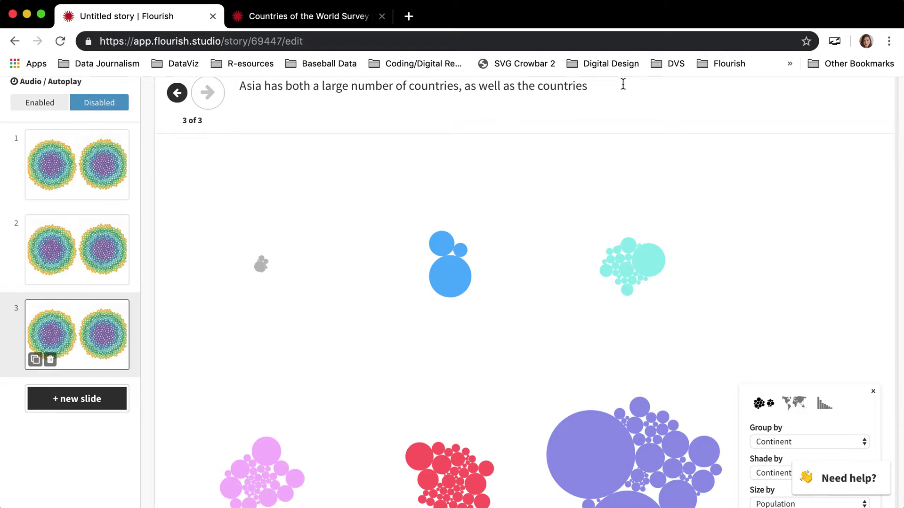
pyautogui.write('with the larges')
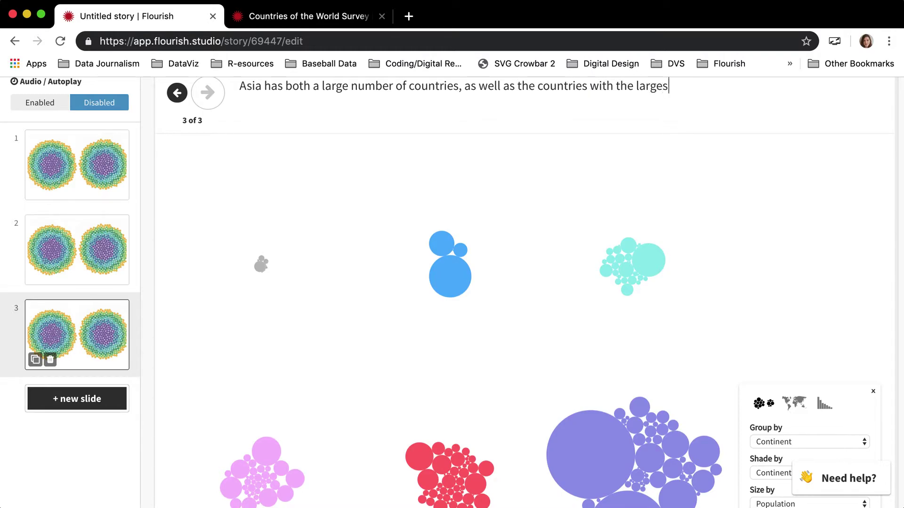
pyautogui.write('t populations.')
# Preview slides 1, 2 and 3, then duplicate slide 3 as slide 4.
pyautogui.scroll(-2, 258, 351)
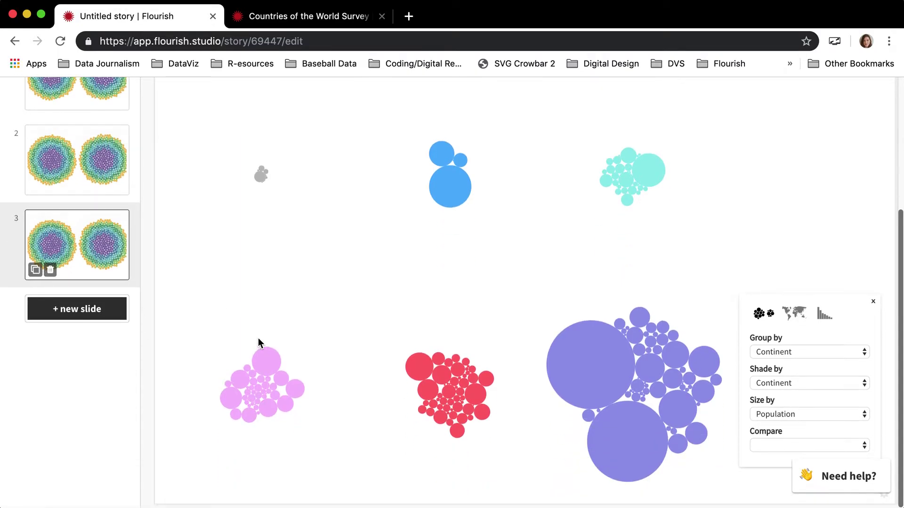
pyautogui.scroll(2, 258, 342)
pyautogui.click(88, 155)
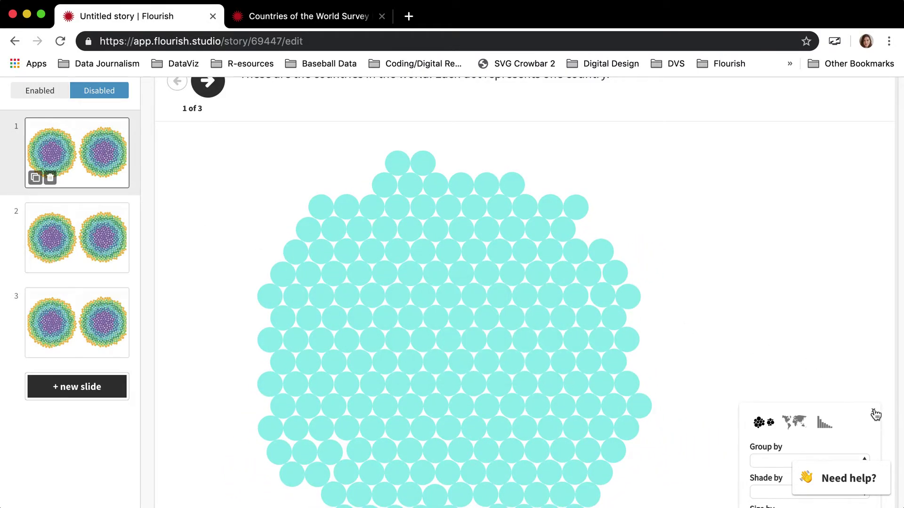
pyautogui.click(874, 412)
pyautogui.scroll(-1, 650, 368)
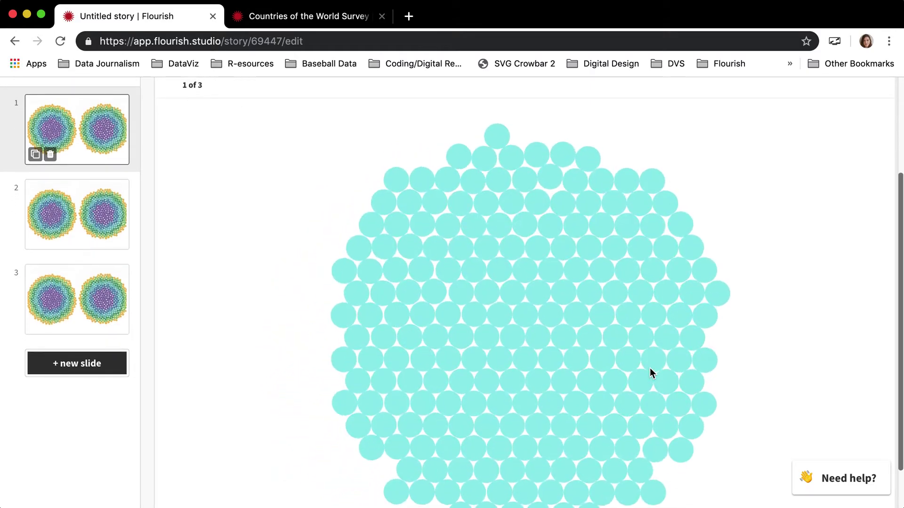
pyautogui.scroll(2, 650, 368)
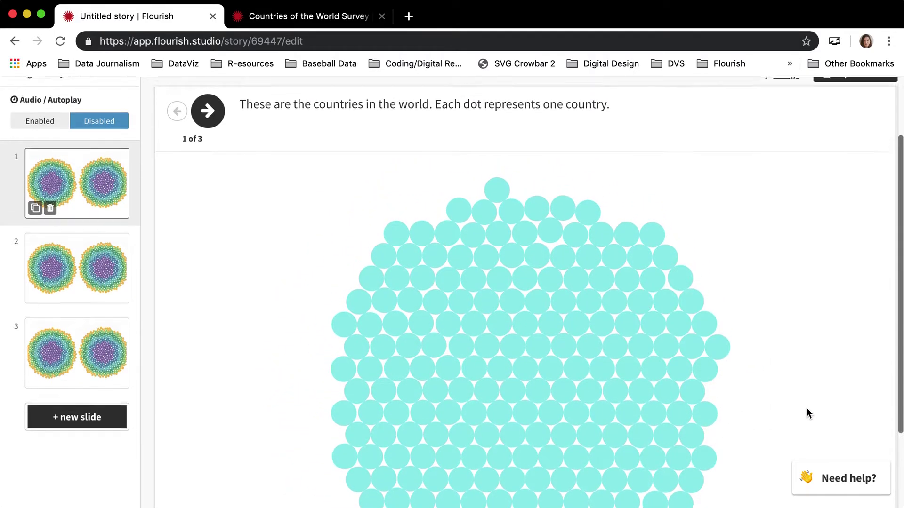
pyautogui.scroll(-3, 806, 413)
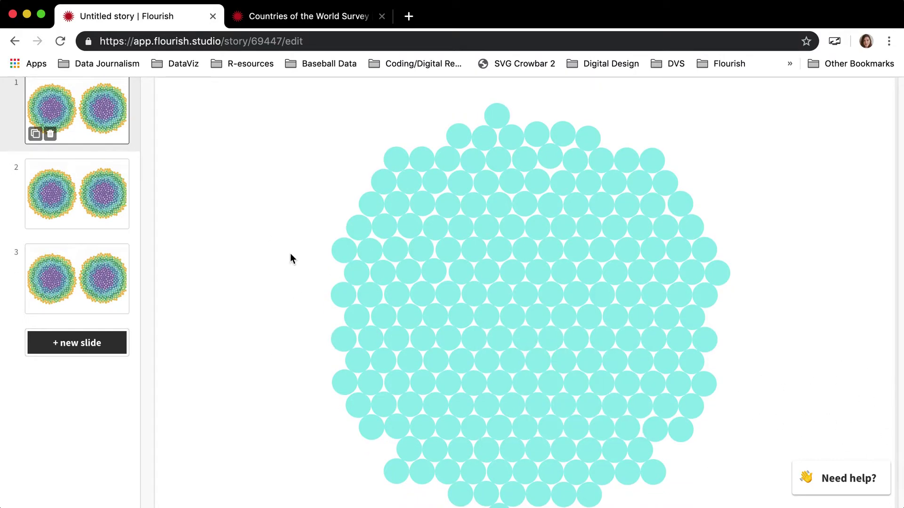
pyautogui.click(106, 203)
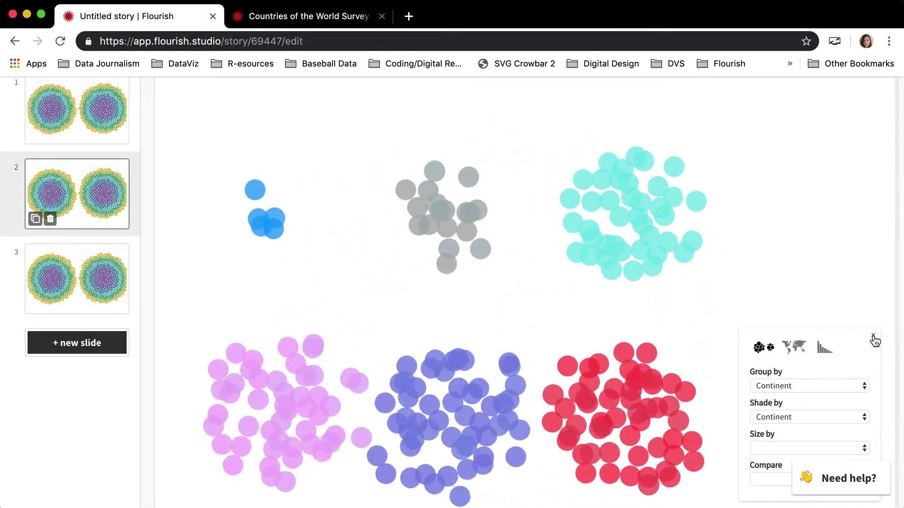
pyautogui.click(73, 283)
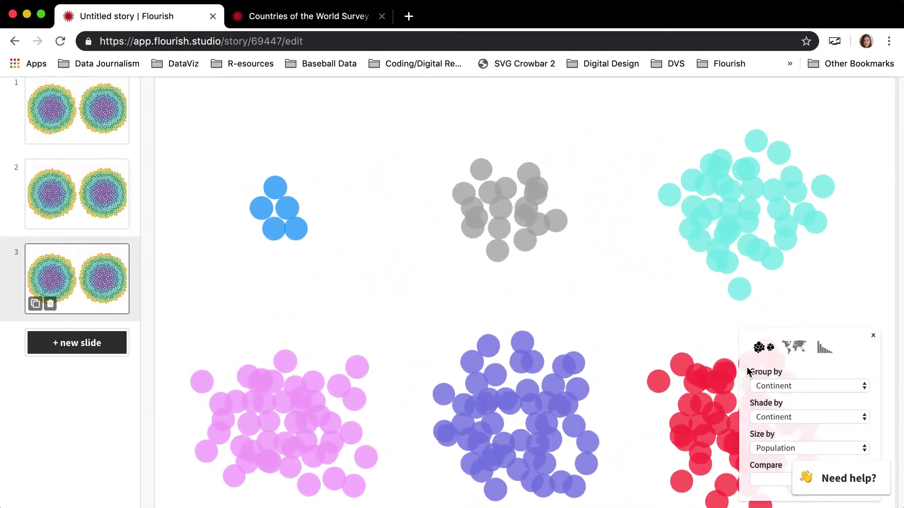
pyautogui.click(873, 336)
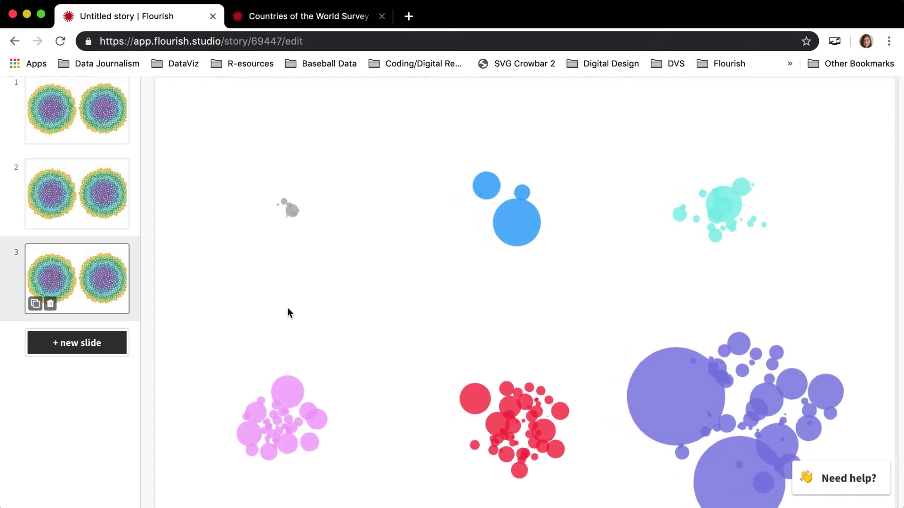
pyautogui.click(36, 304)
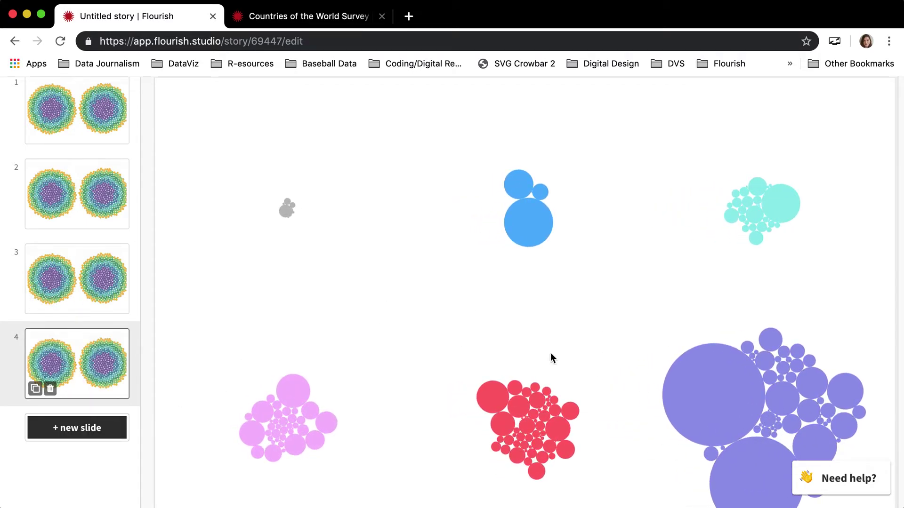
# Switch slide 4 to the world map view and duplicate it as slide 5.
pyautogui.scroll(-2, 686, 404)
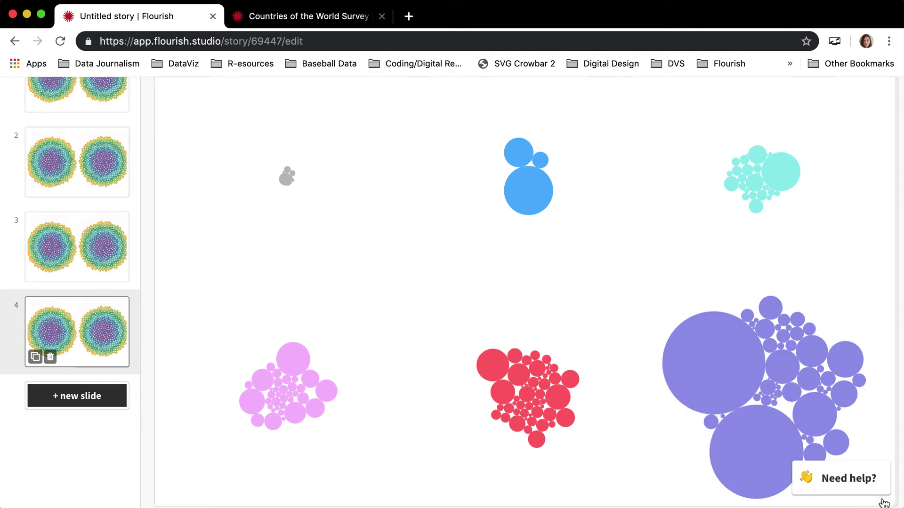
pyautogui.click(884, 502)
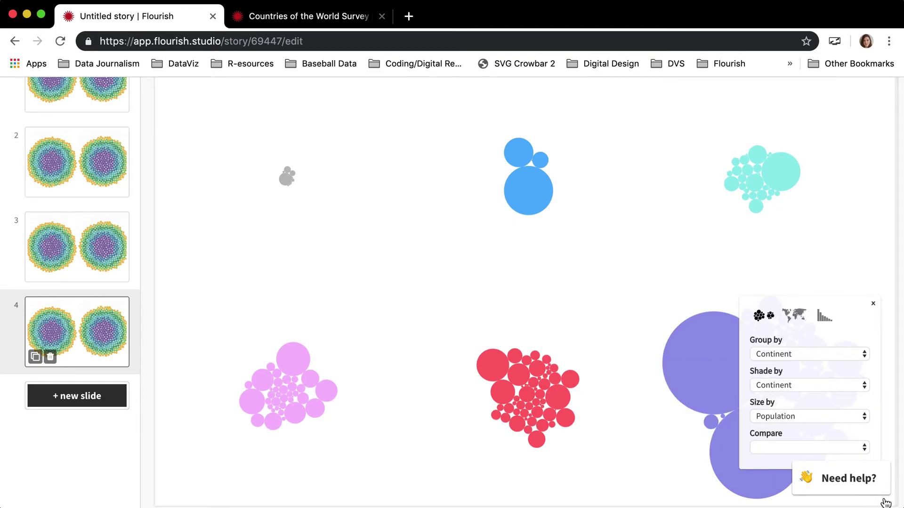
pyautogui.click(794, 318)
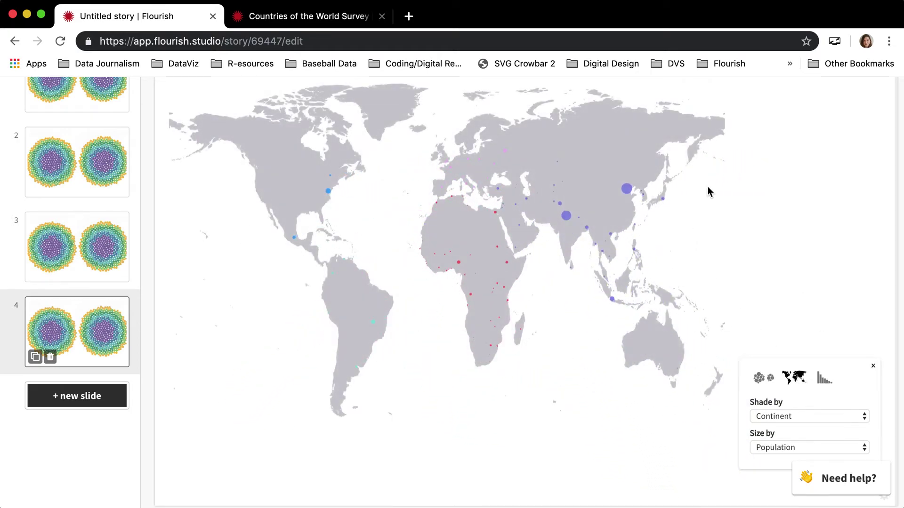
pyautogui.scroll(1, 707, 186)
pyautogui.click(873, 396)
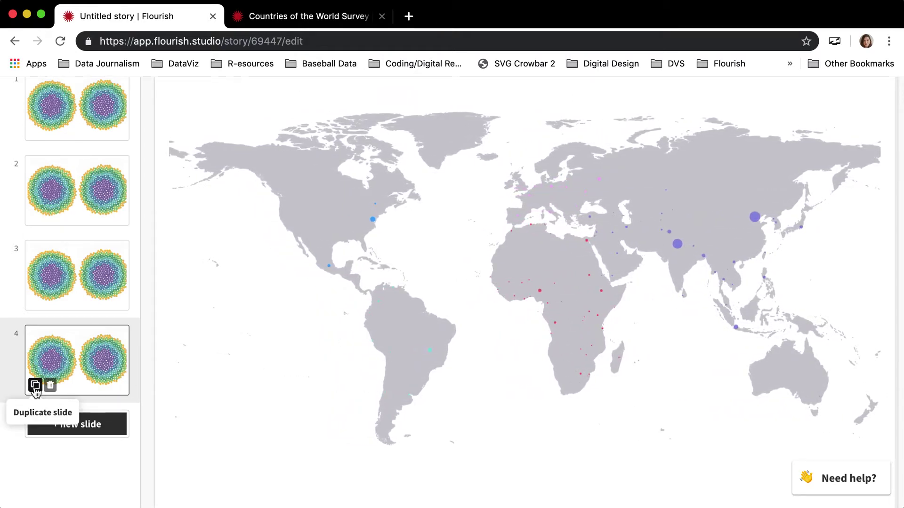
pyautogui.click(34, 386)
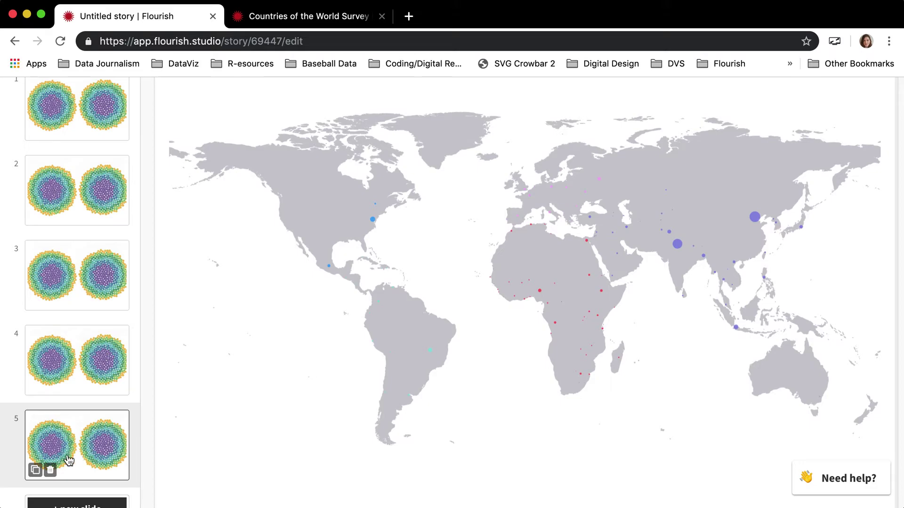
pyautogui.scroll(-1, 875, 490)
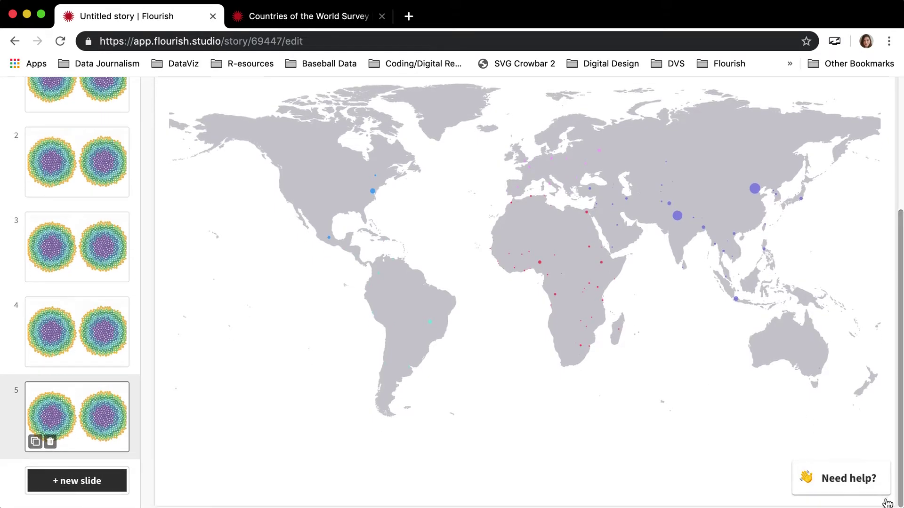
# Make slide 5 equal-sized clustered bubbles with blank Size by, captioned 'Explore the dataset yourself using the box in the bottom right corner.'.
pyautogui.click(763, 377)
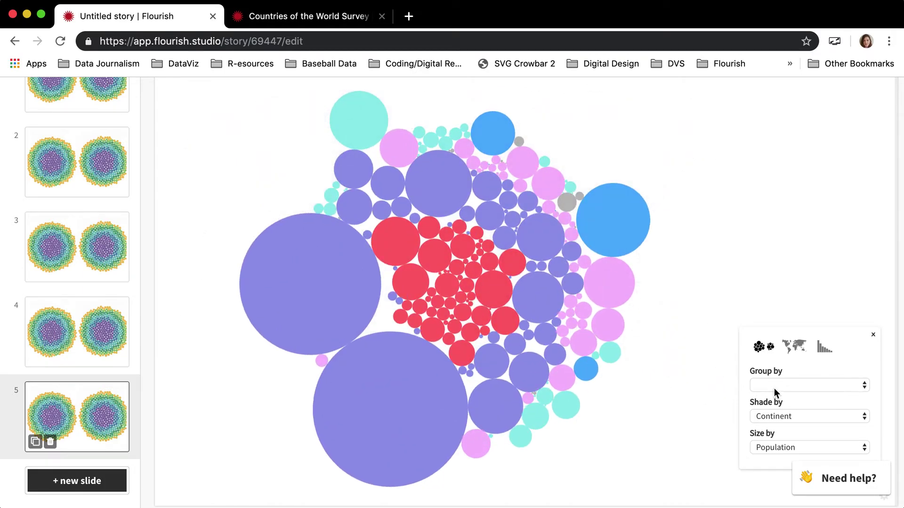
pyautogui.click(776, 446)
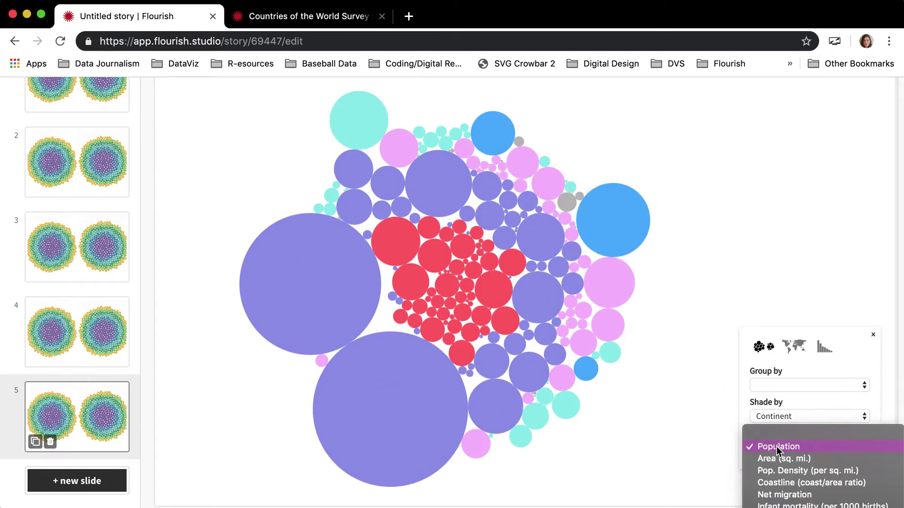
pyautogui.click(776, 431)
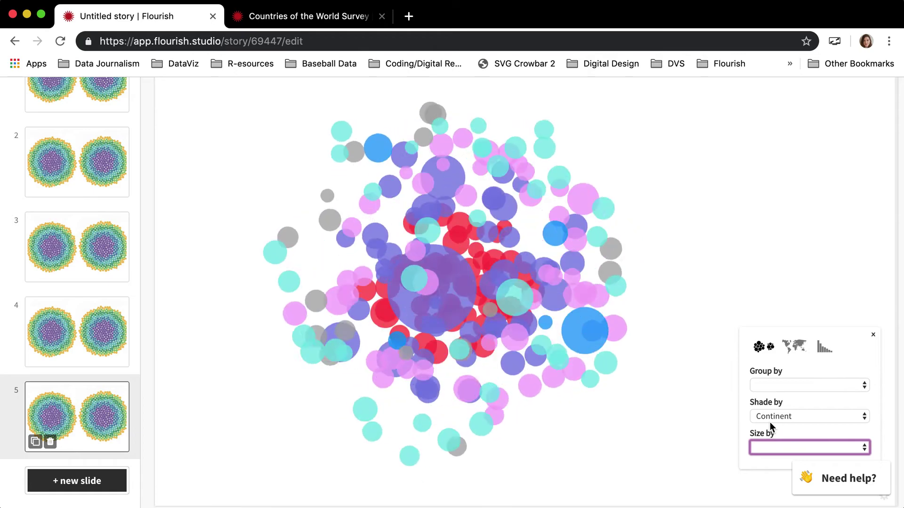
pyautogui.scroll(3, 621, 240)
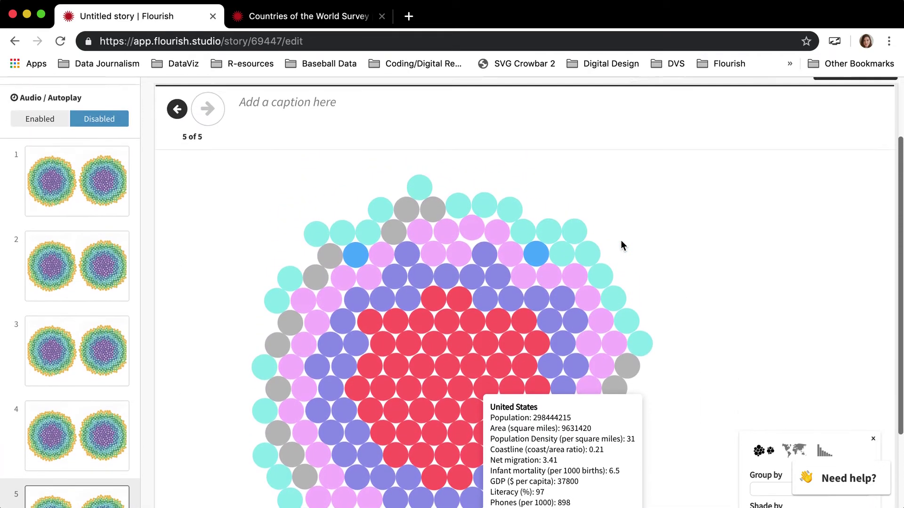
pyautogui.click(443, 130)
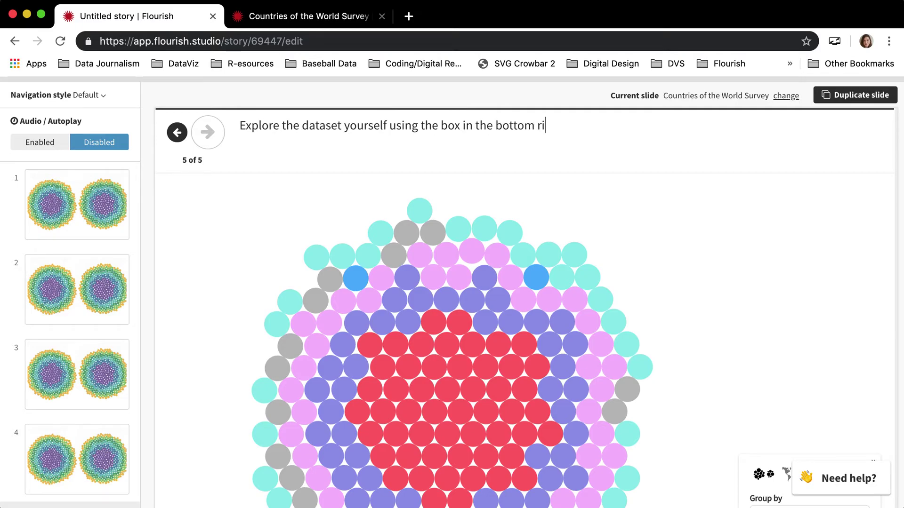
pyautogui.scroll(-5, 451, 250)
# Publish the world-countries story through Export & publish.
pyautogui.scroll(6, 367, 161)
pyautogui.scroll(1, 810, 153)
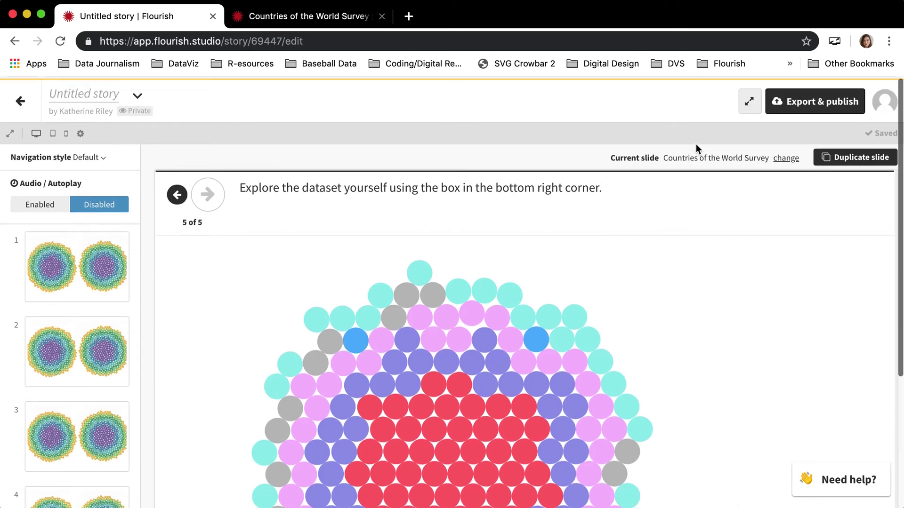
pyautogui.click(814, 100)
pyautogui.click(710, 181)
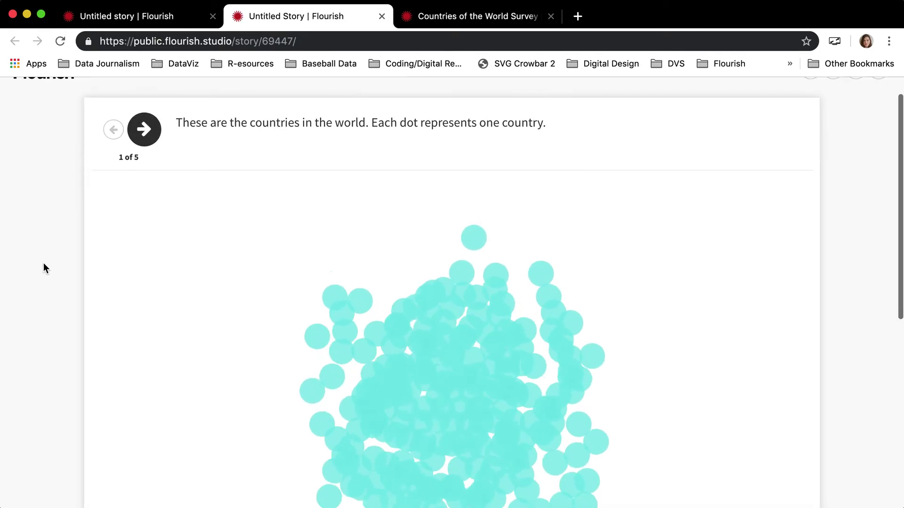
# Advance the public story through slide 3 (Asia) and slide 4 (world map) to the slide 5 explore view.
pyautogui.scroll(1, 43, 263)
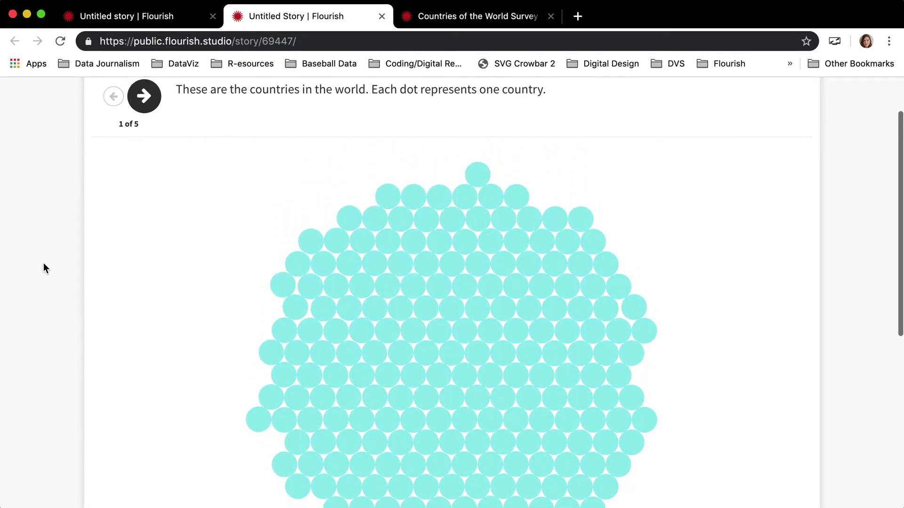
pyautogui.click(143, 94)
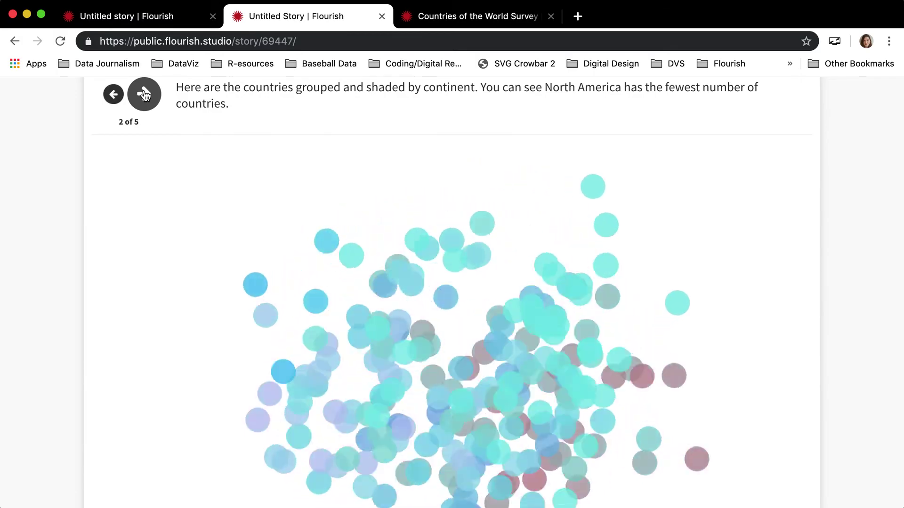
pyautogui.click(143, 94)
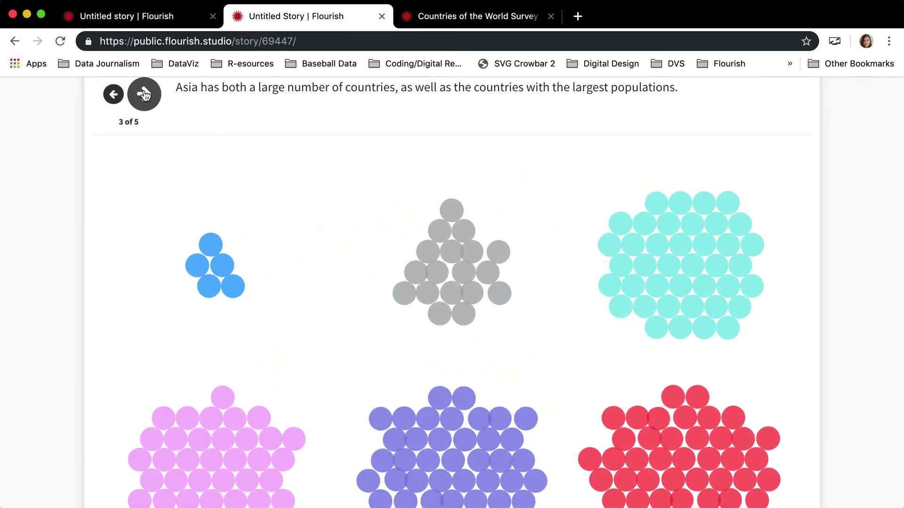
pyautogui.click(144, 94)
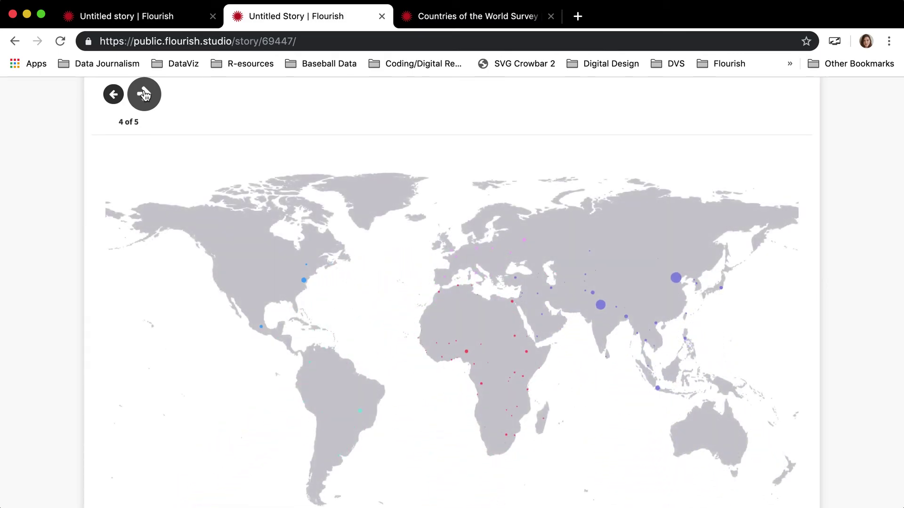
pyautogui.click(144, 94)
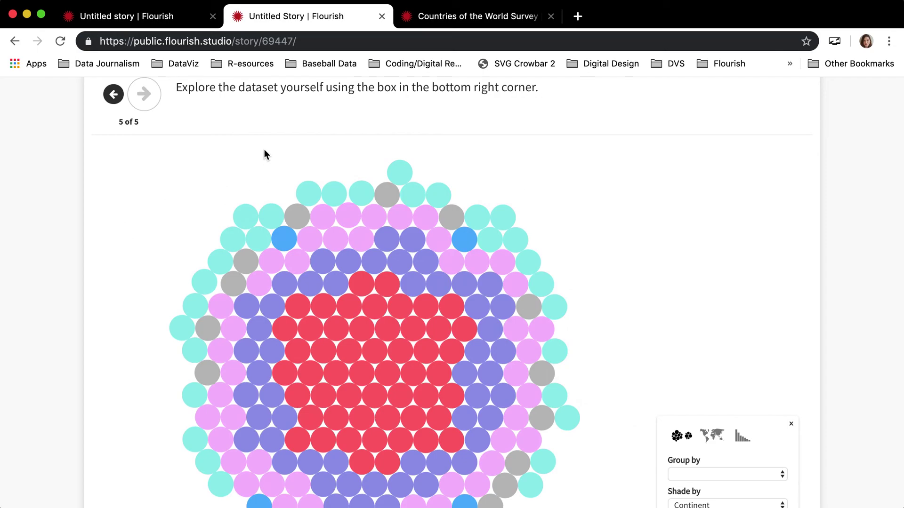
pyautogui.scroll(-3, 264, 149)
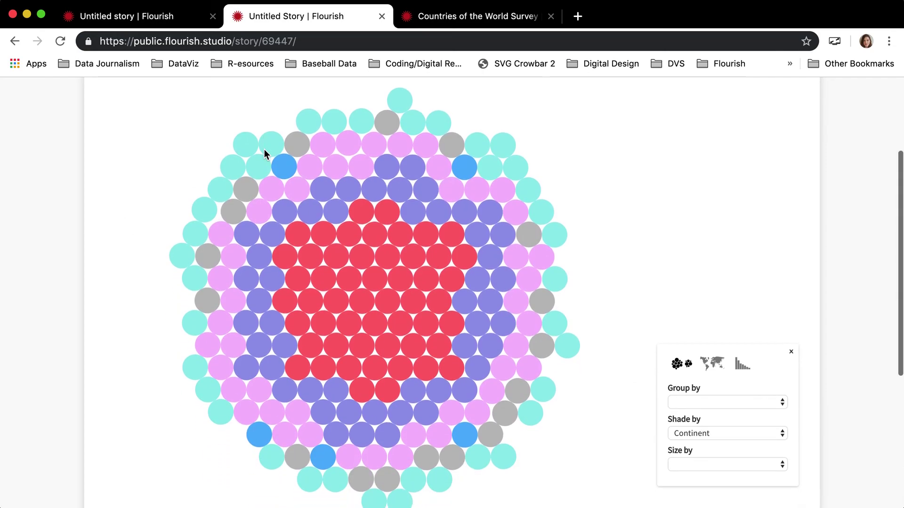
pyautogui.scroll(3, 264, 151)
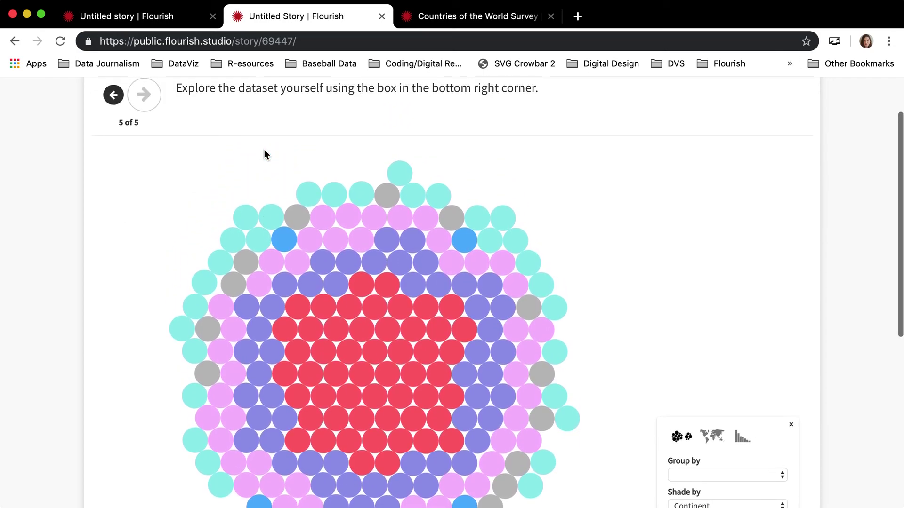
pyautogui.scroll(-2, 265, 153)
pyautogui.scroll(2, 265, 154)
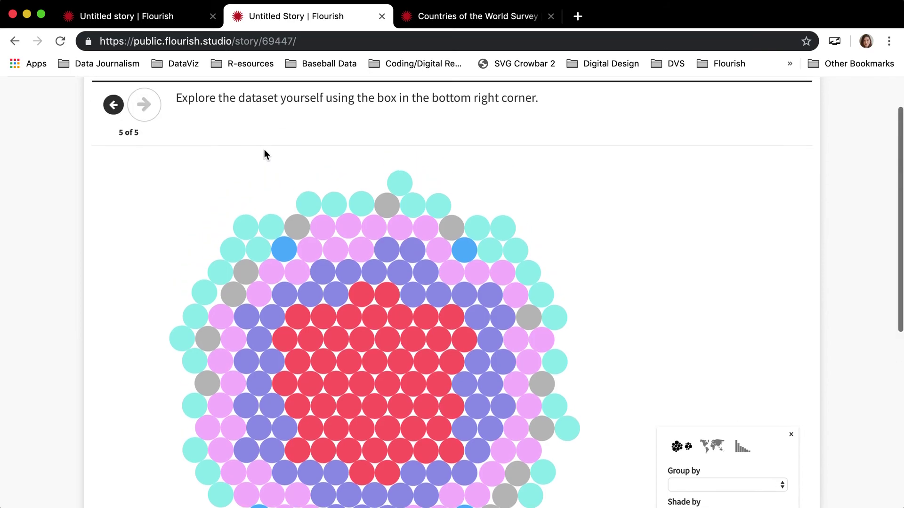
pyautogui.scroll(-3, 264, 149)
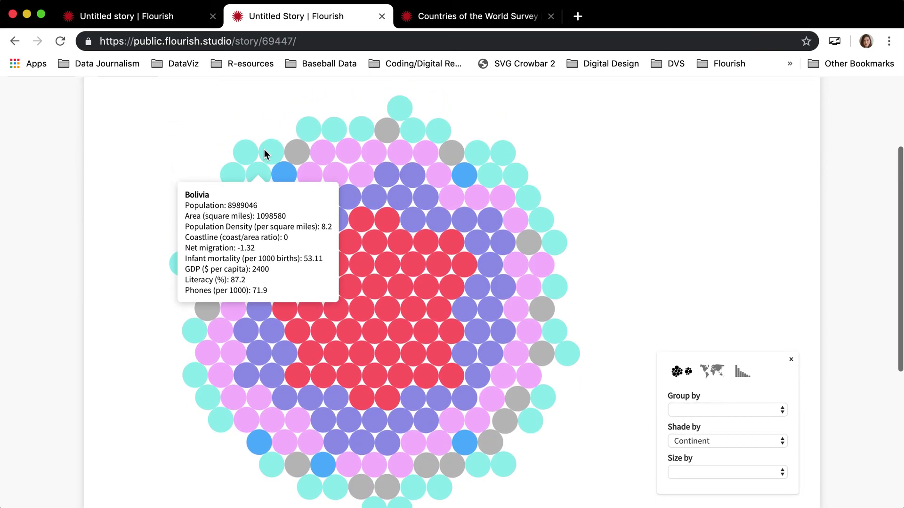
pyautogui.scroll(3, 176, 140)
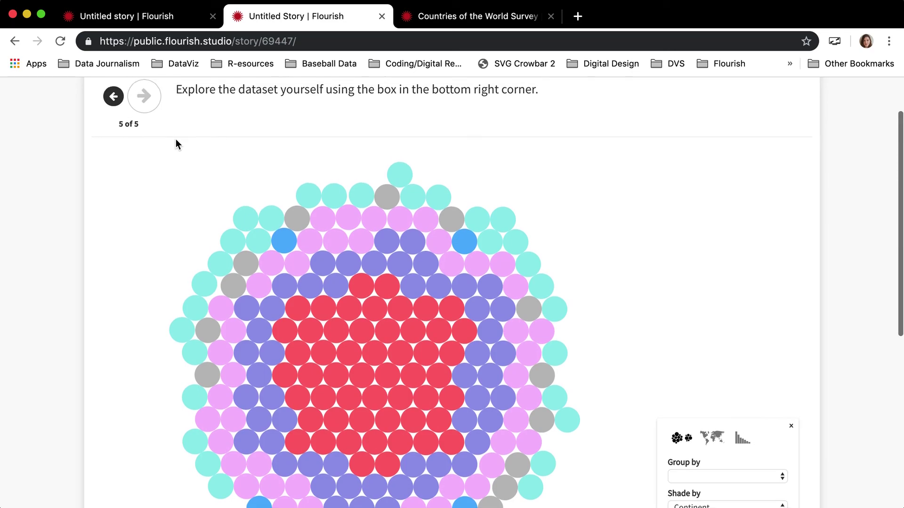
pyautogui.scroll(3, 208, 137)
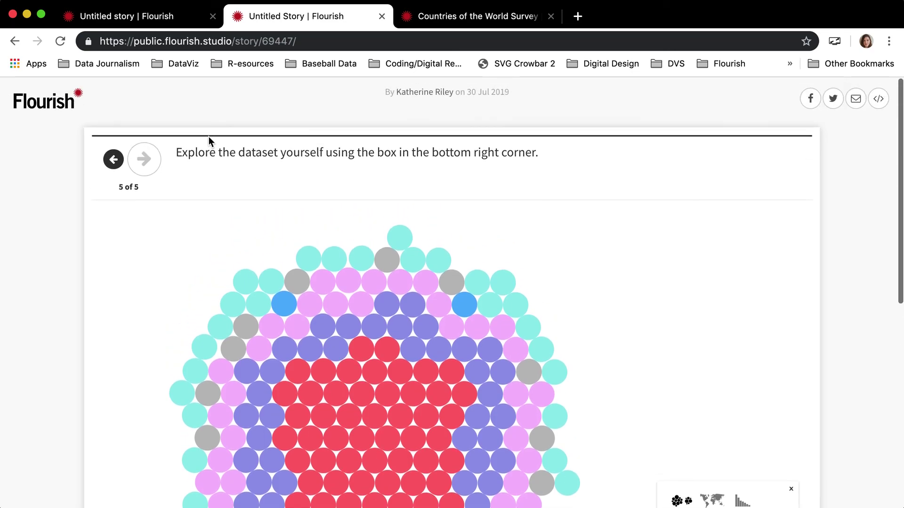
pyautogui.scroll(-3, 168, 213)
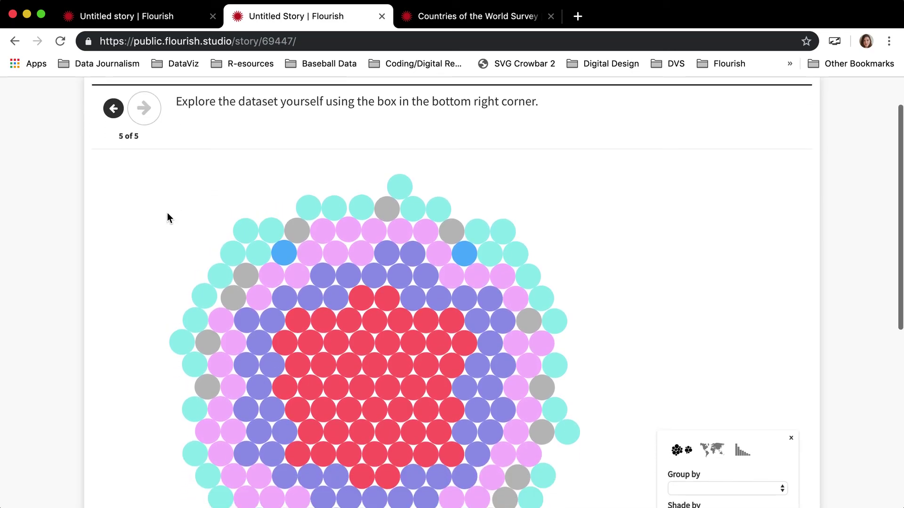
pyautogui.scroll(1, 168, 218)
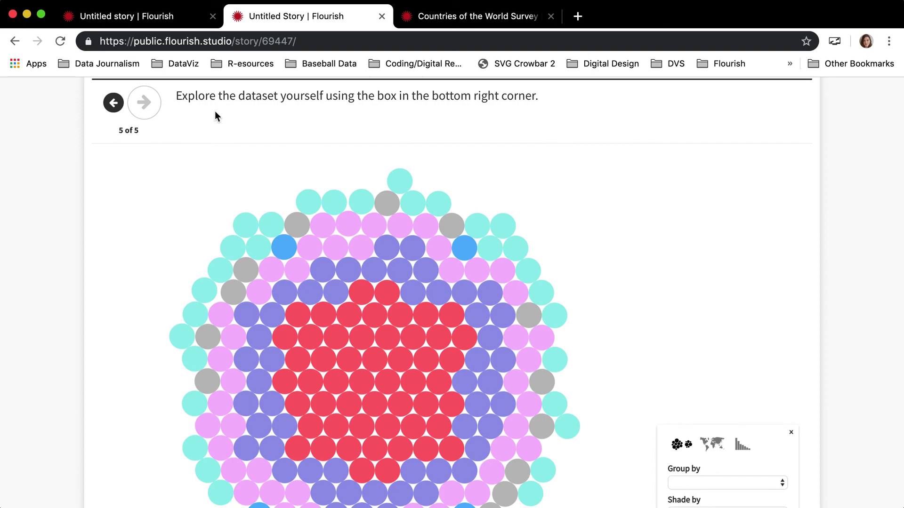
pyautogui.scroll(-1, 214, 112)
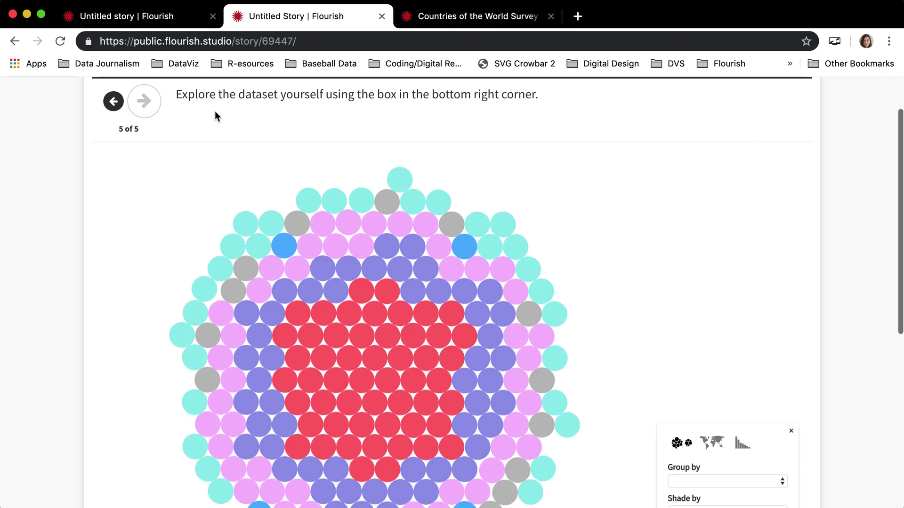